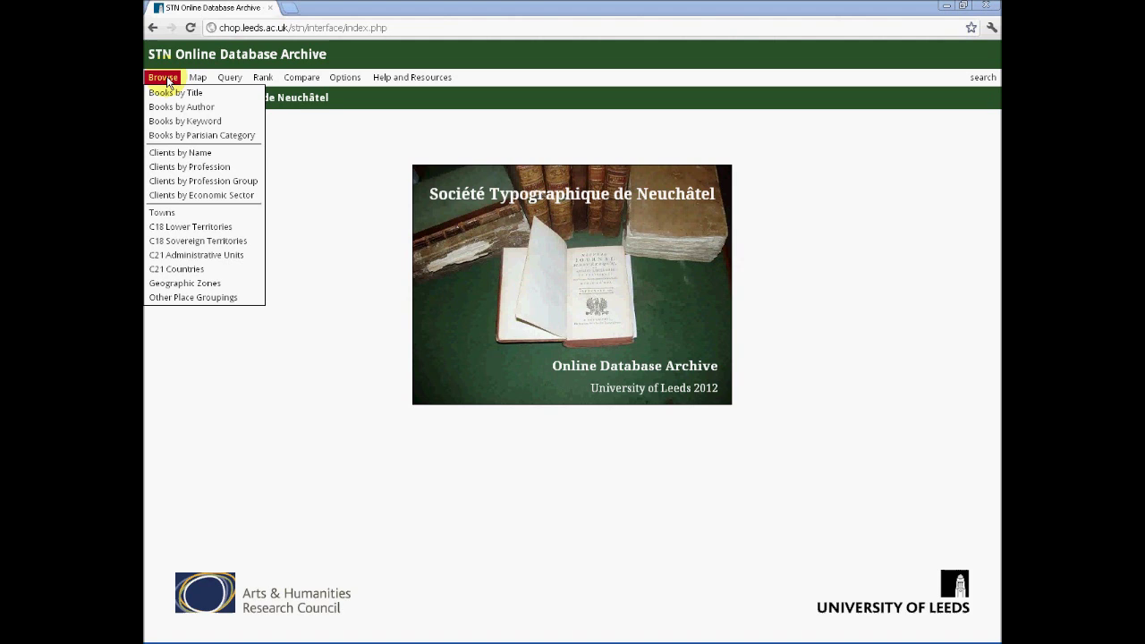
# Look over the Browse, Map, Query, Rank and Compare menus, ending with Map's options displayed
pyautogui.moveTo(192, 81)
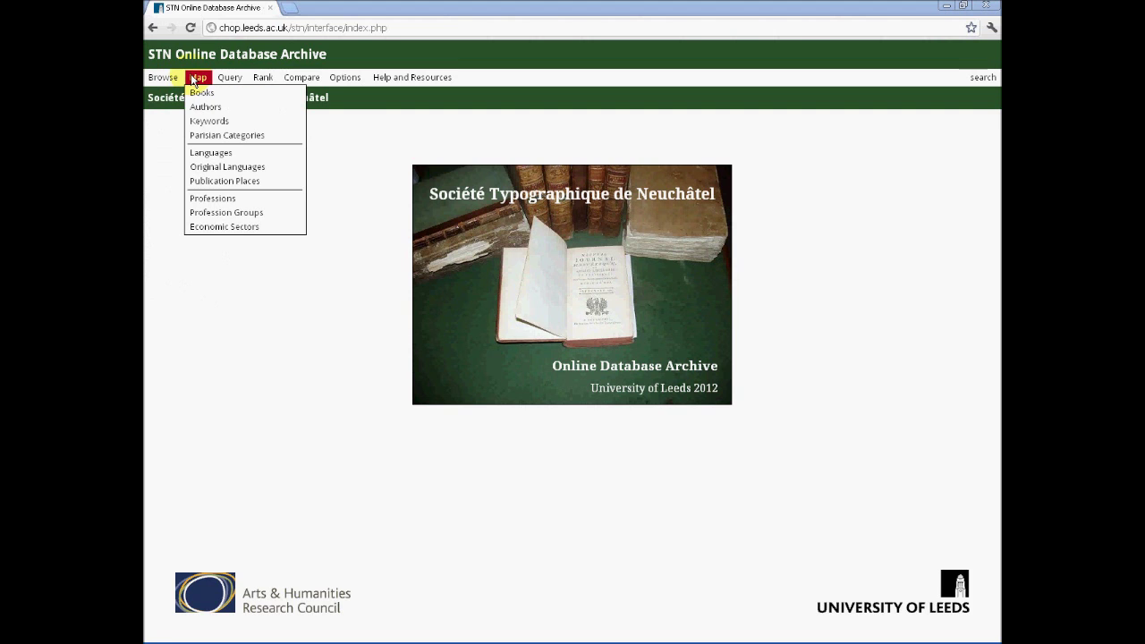
pyautogui.moveTo(290, 81)
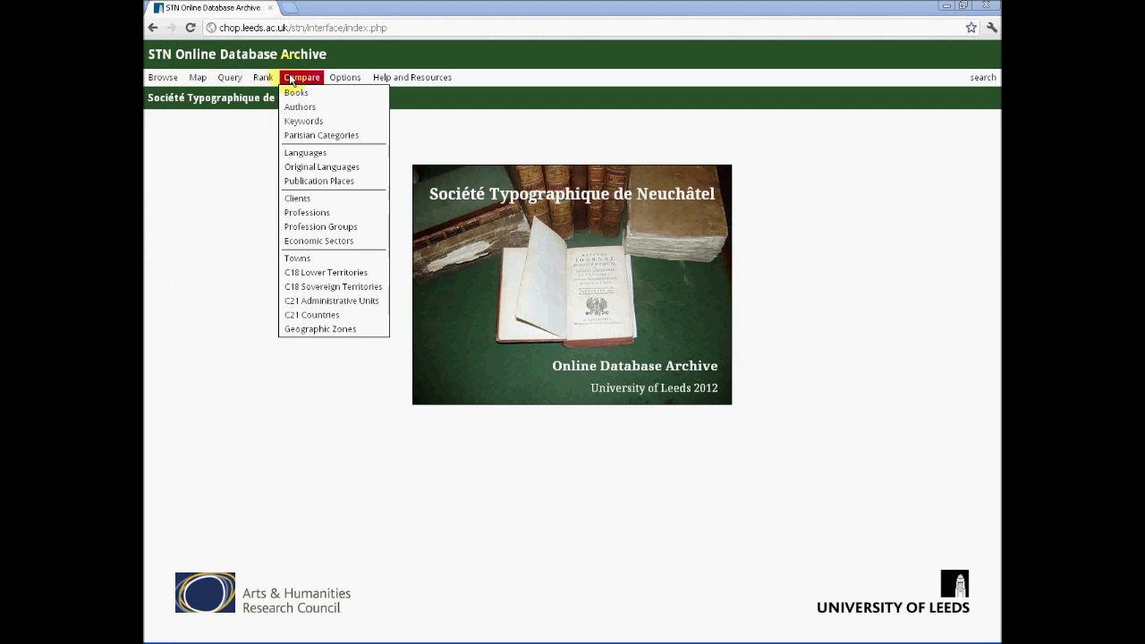
pyautogui.moveTo(228, 80)
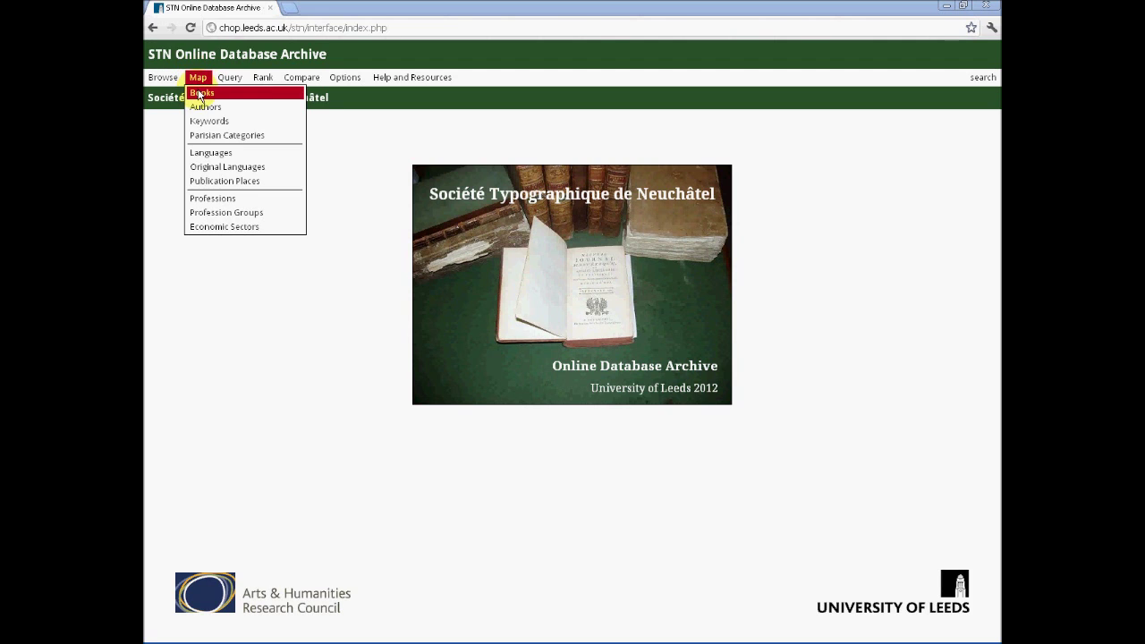
# Start a Map Books query for the book 'A quoi sert un titre, si l'ouvrage est bon?'
pyautogui.click(200, 93)
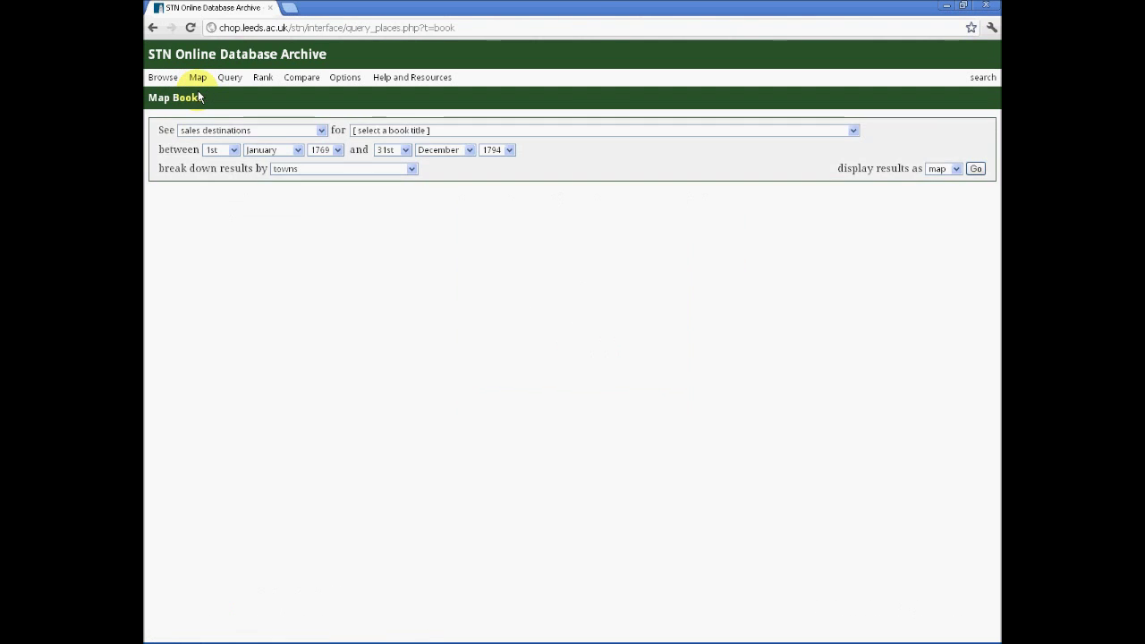
pyautogui.click(854, 133)
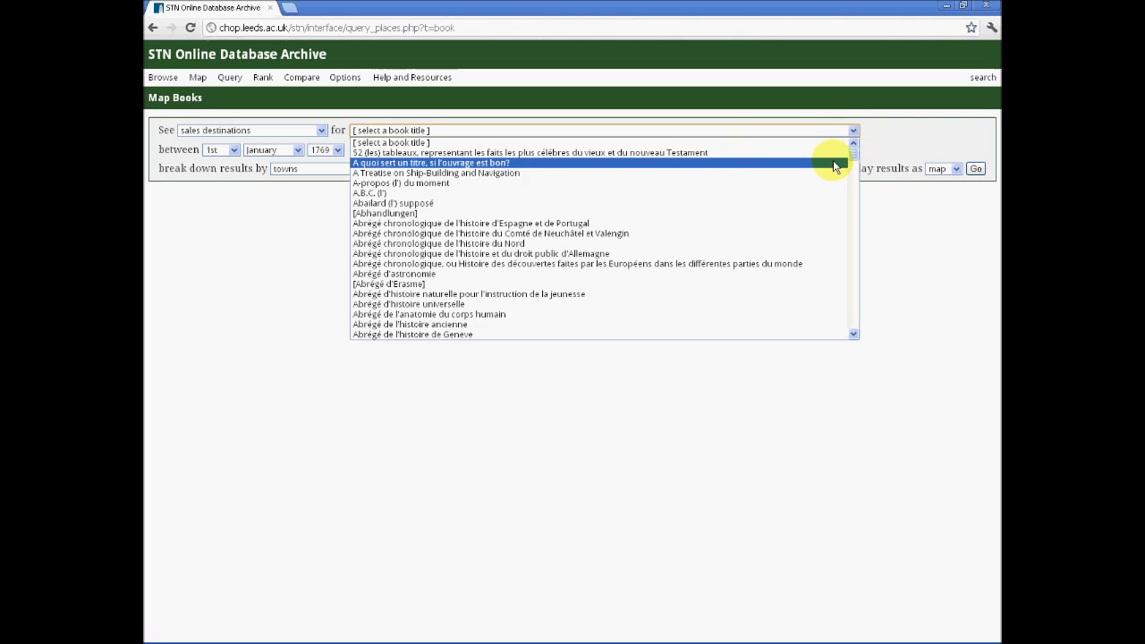
pyautogui.click(833, 166)
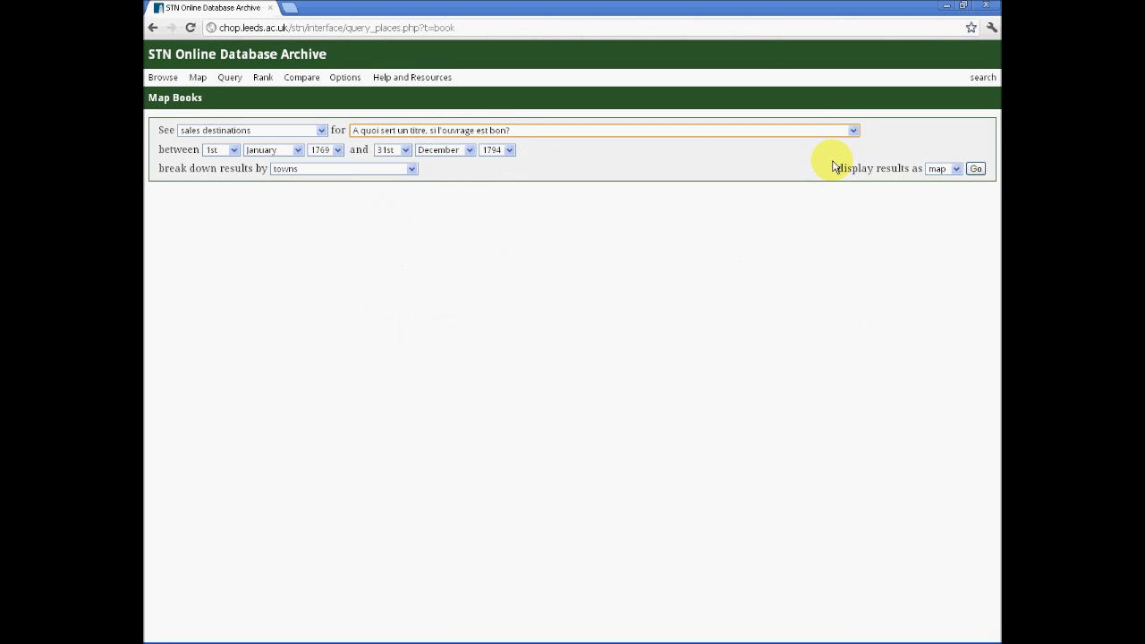
# Keep the 1 January 1769 to 31 December 1794 range, break down by geographic zones, display as map
pyautogui.click(233, 150)
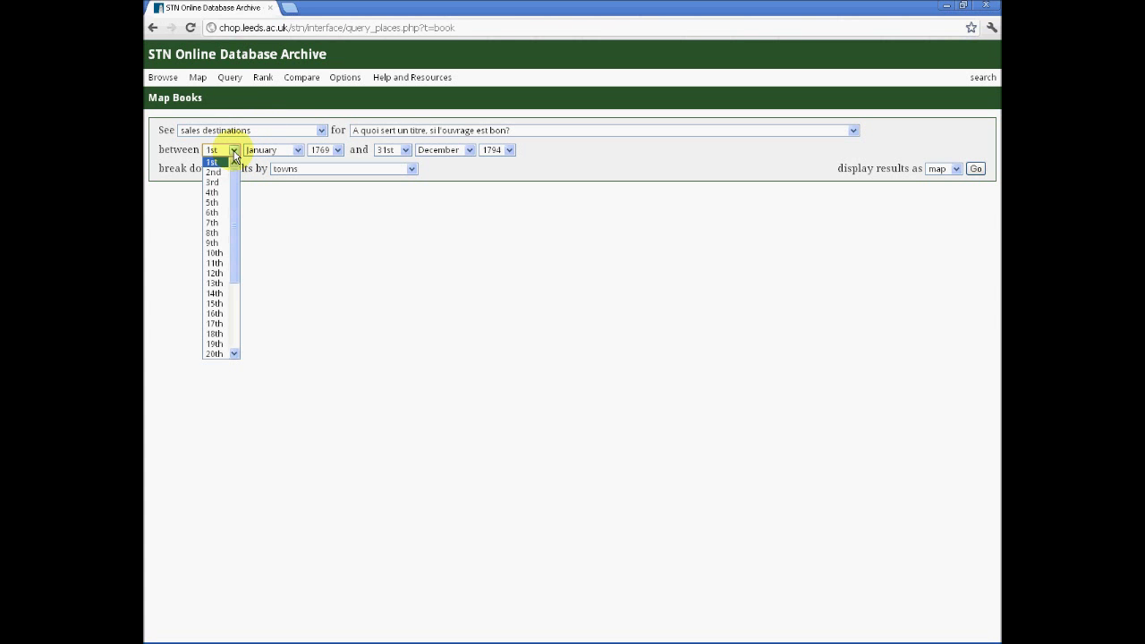
pyautogui.click(233, 152)
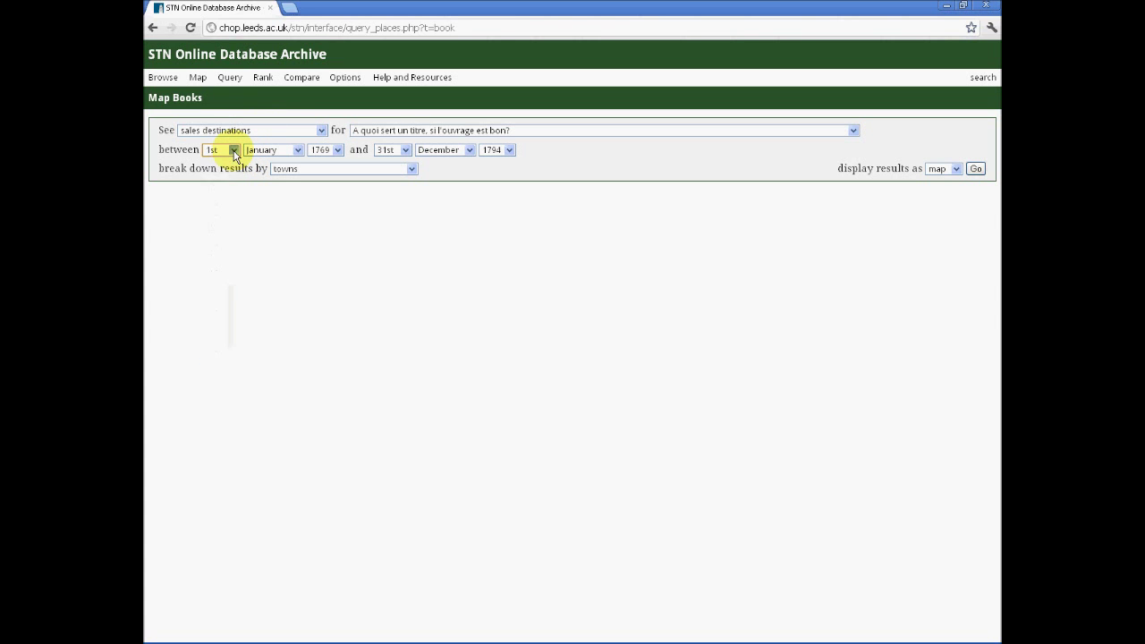
pyautogui.click(298, 150)
pyautogui.click(299, 149)
pyautogui.click(412, 169)
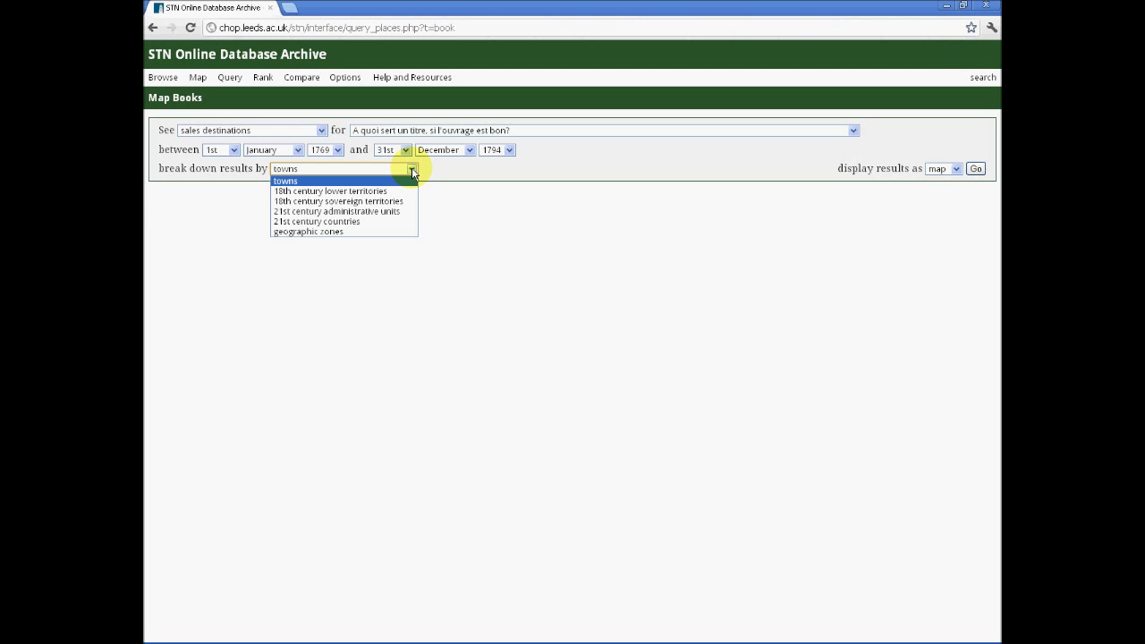
pyautogui.click(386, 232)
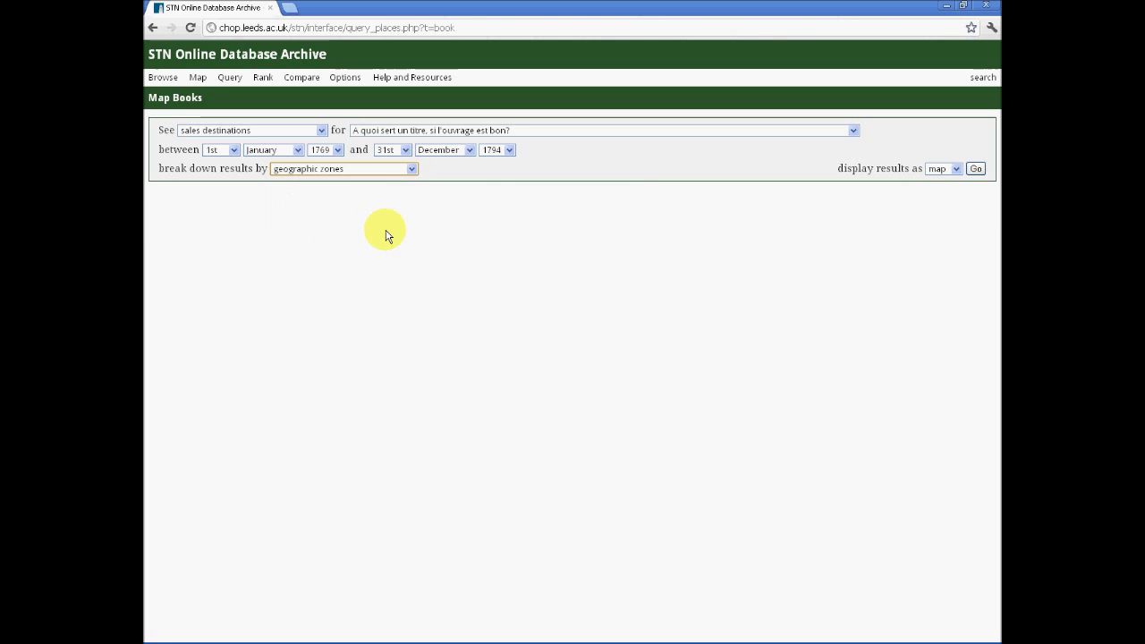
pyautogui.click(955, 170)
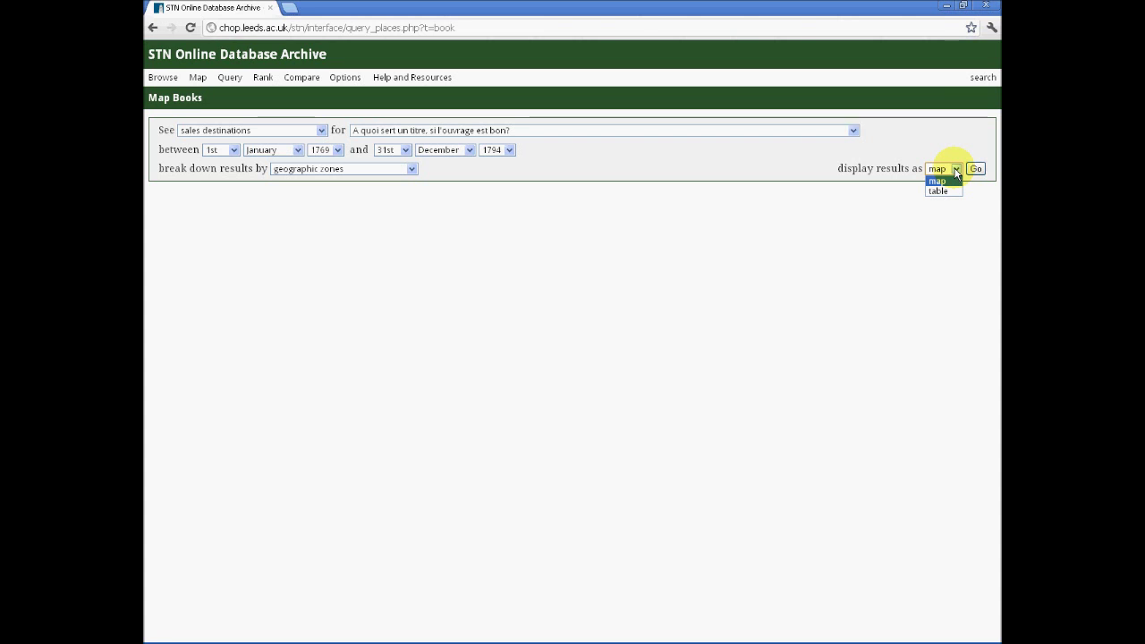
pyautogui.click(955, 170)
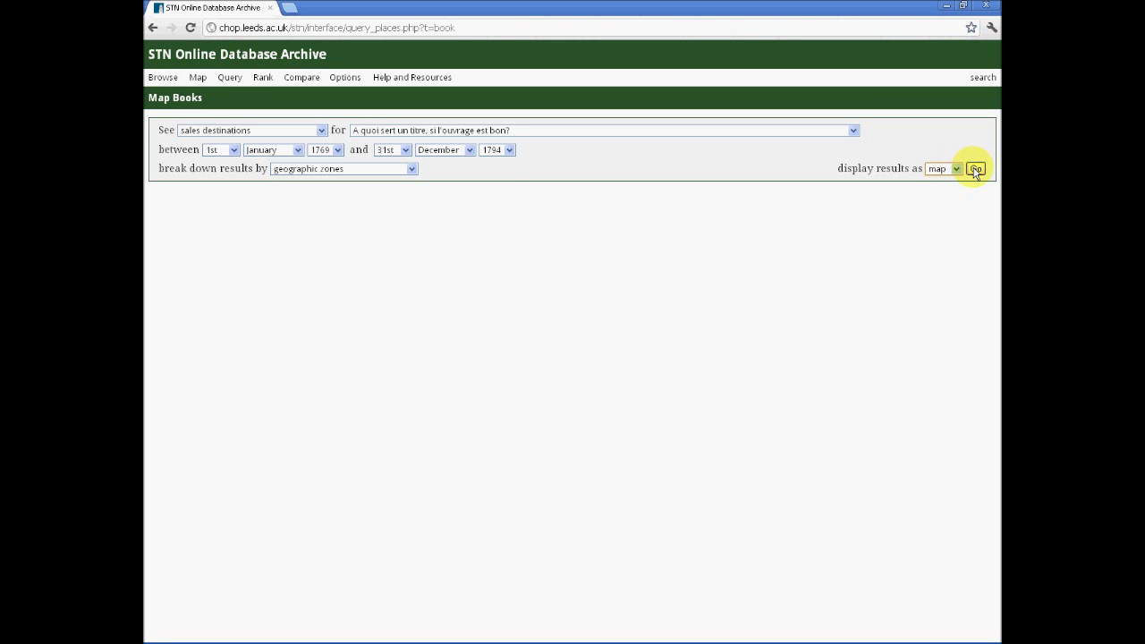
# Run the map query and read the sales figures for Austria-Hungary, Italy, Moscow and Russia
pyautogui.click(976, 169)
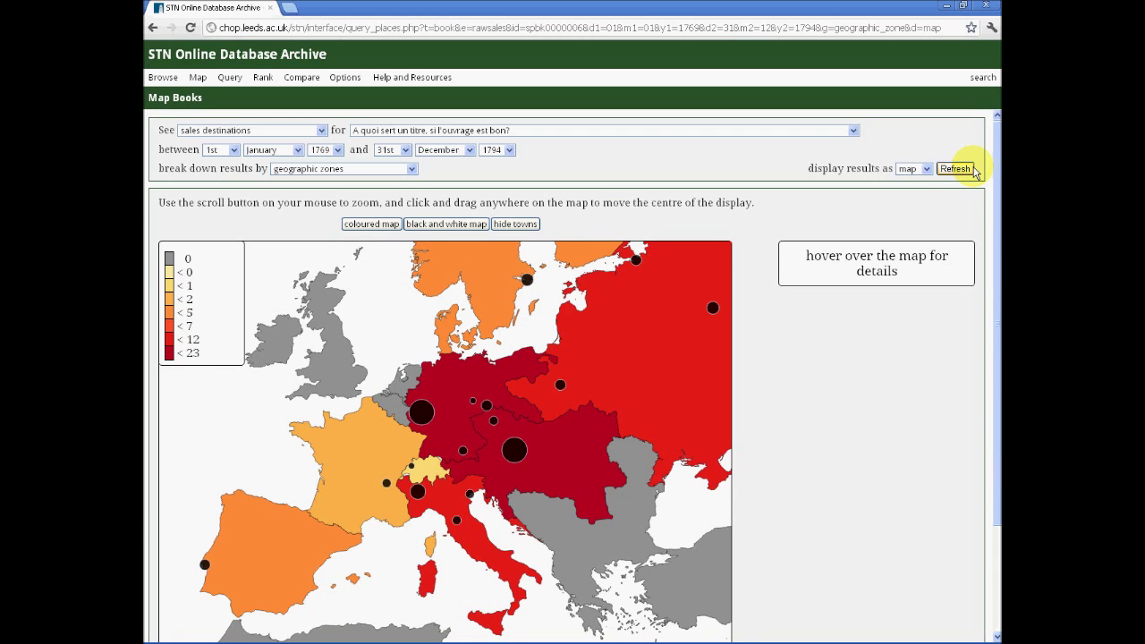
pyautogui.scroll(-2, 818, 307)
pyautogui.moveTo(514, 418)
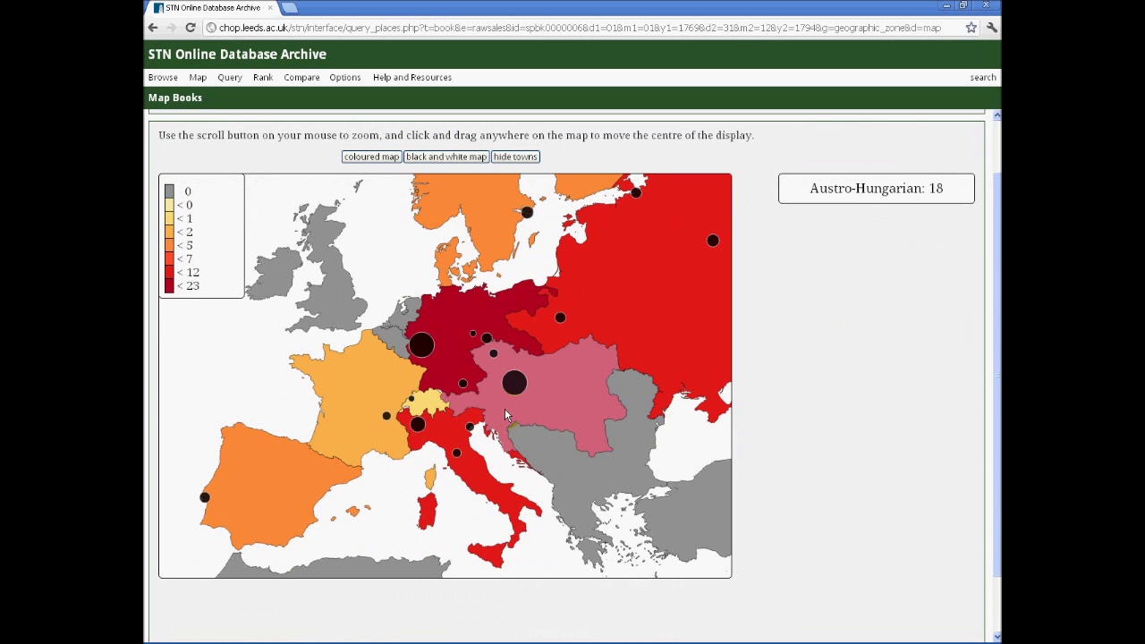
pyautogui.moveTo(468, 465)
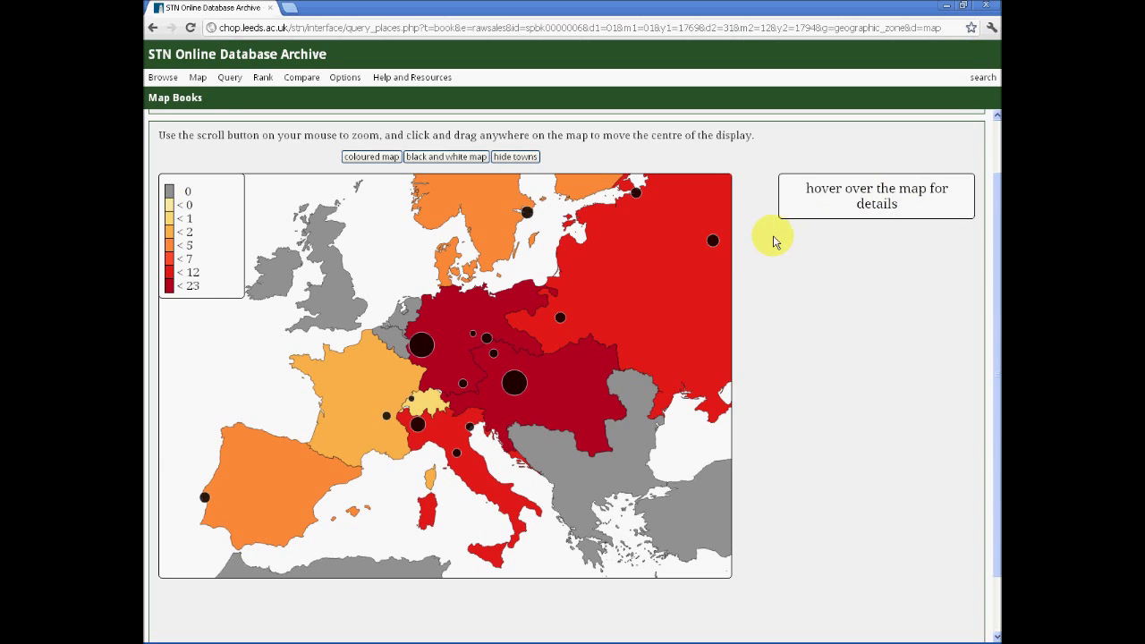
pyautogui.moveTo(729, 238)
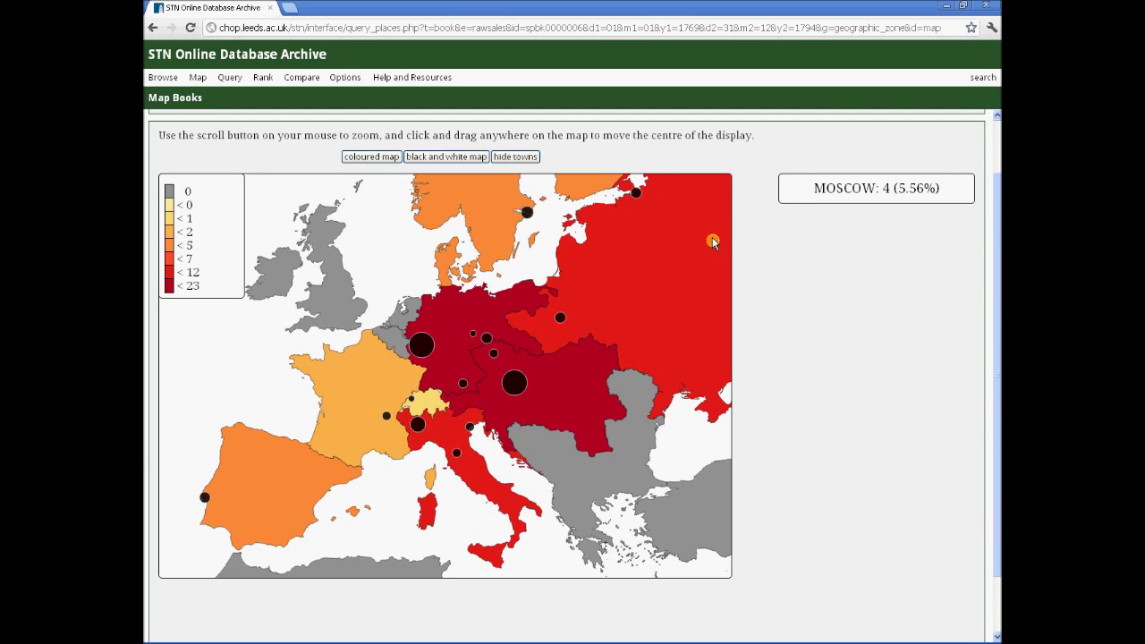
pyautogui.moveTo(613, 295)
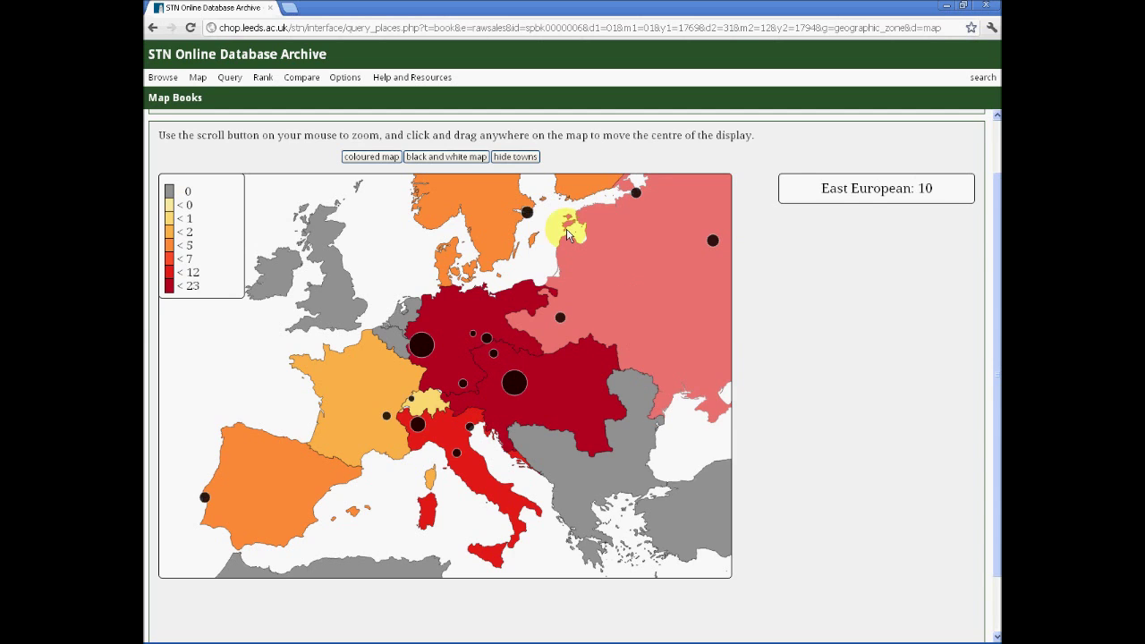
# Toggle town markers and greyscale shading, returning the map to colour with towns shown
pyautogui.click(519, 158)
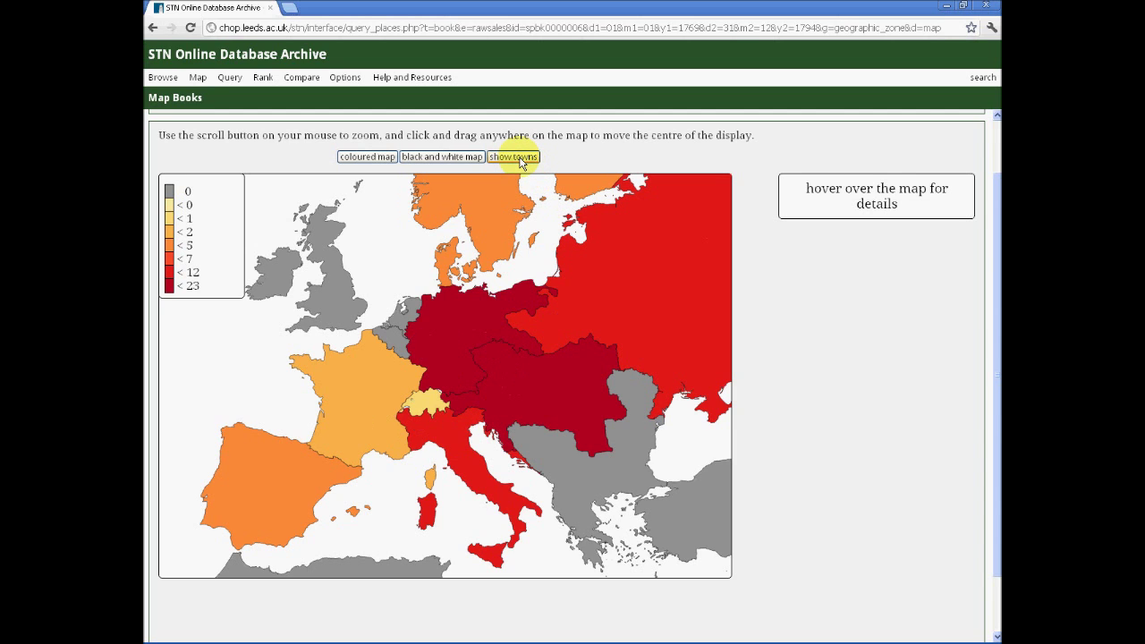
pyautogui.click(452, 159)
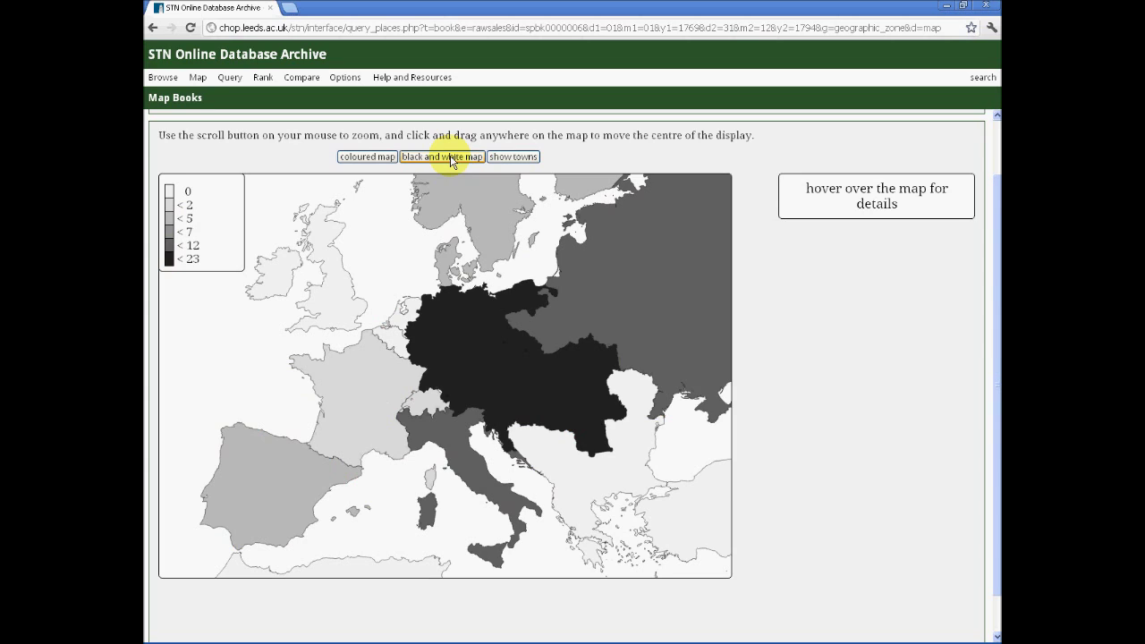
pyautogui.click(506, 161)
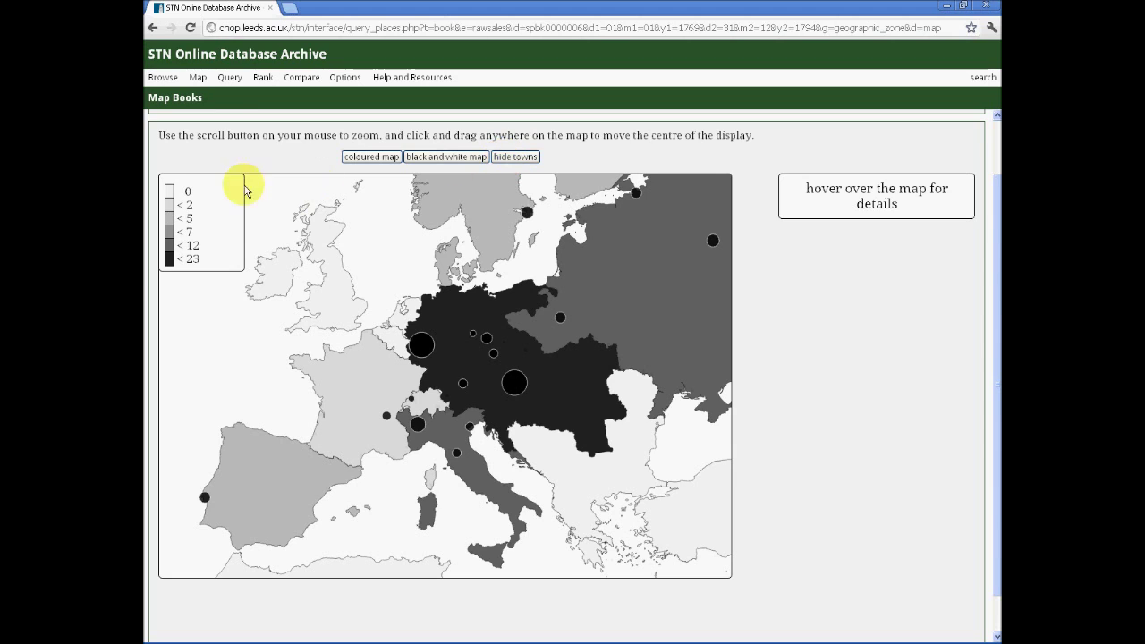
pyautogui.click(370, 161)
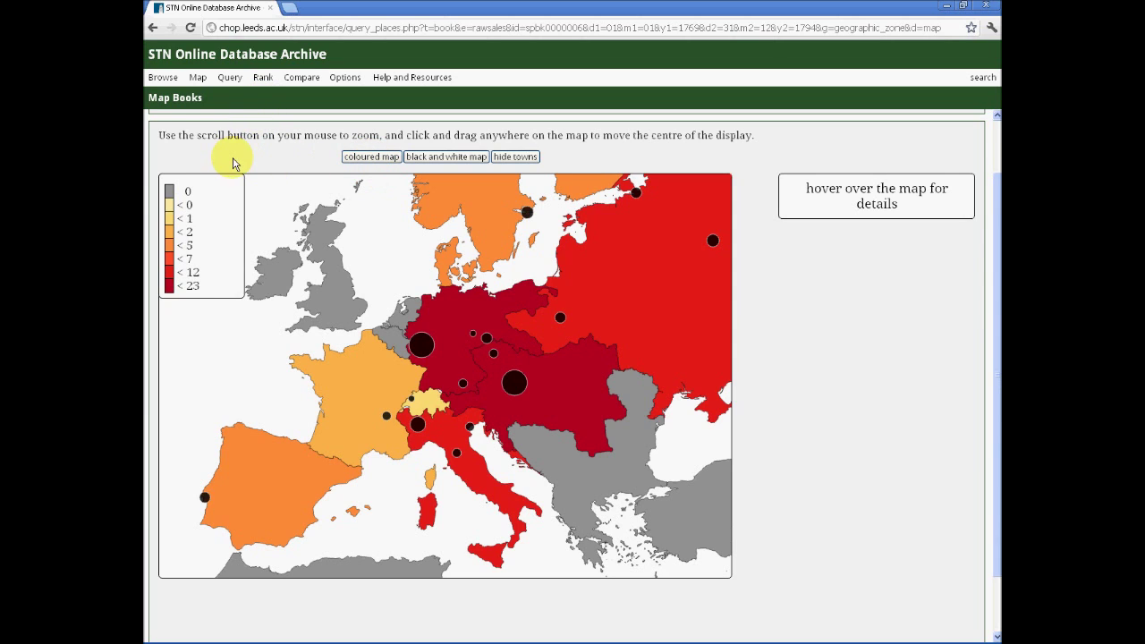
pyautogui.click(229, 79)
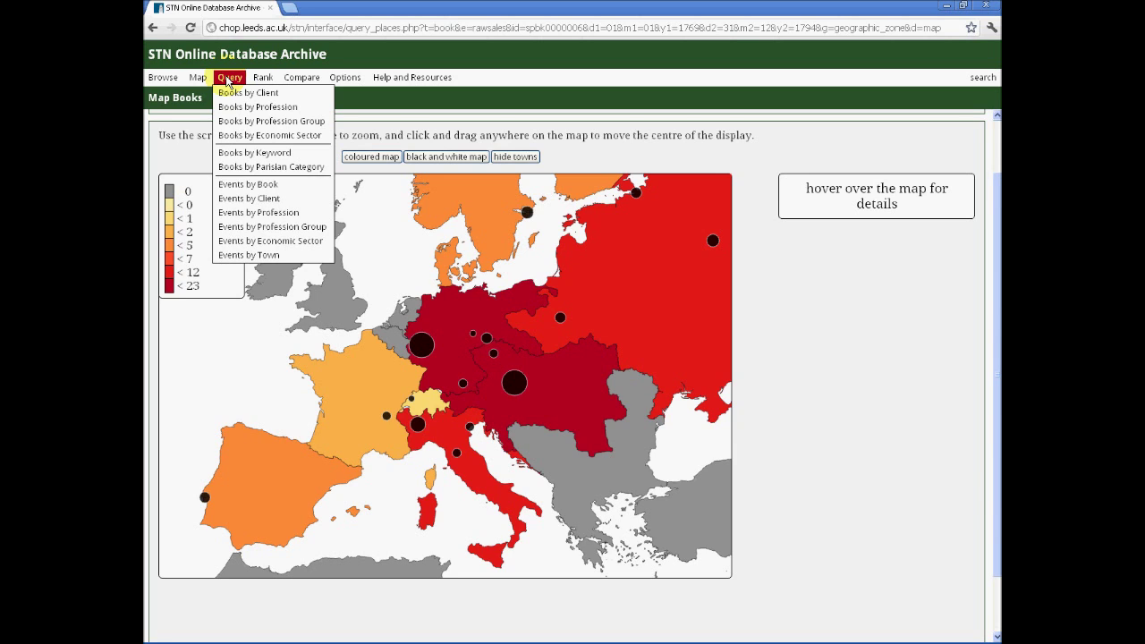
# List books bought by the Clergy sector, led by Dictionnaire portatif de la campagne at 1,400
pyautogui.click(232, 136)
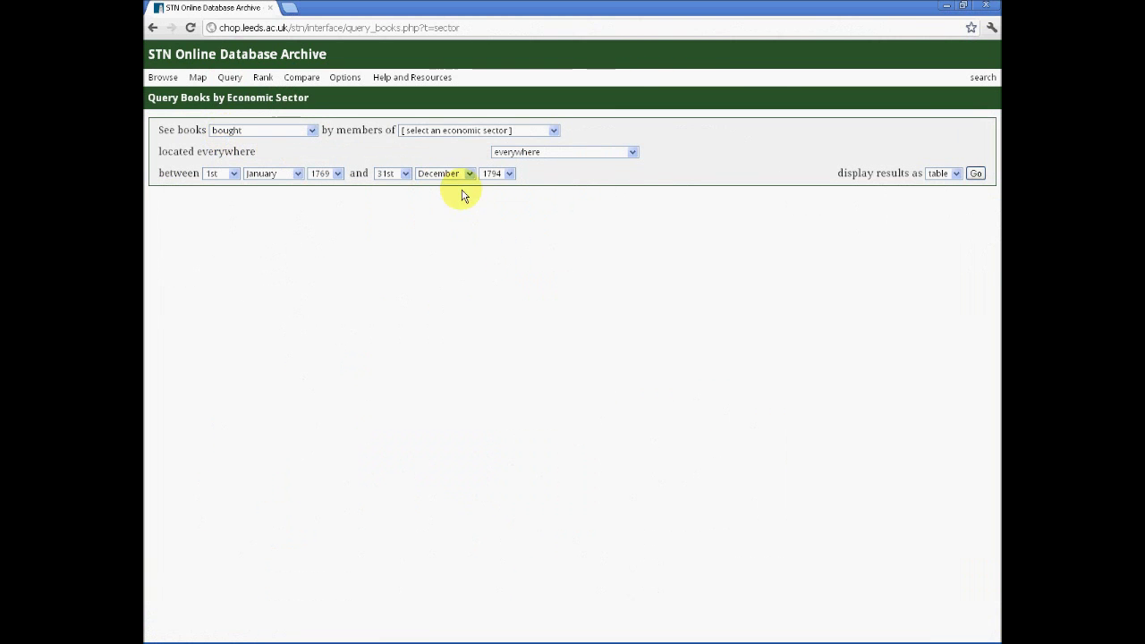
pyautogui.click(554, 130)
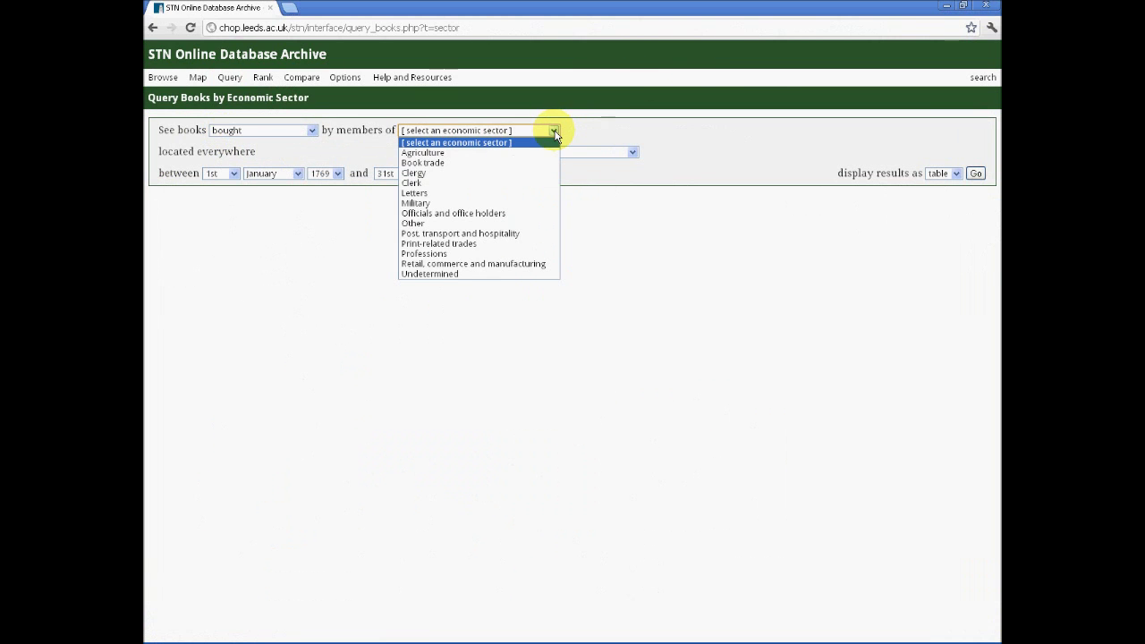
pyautogui.click(529, 173)
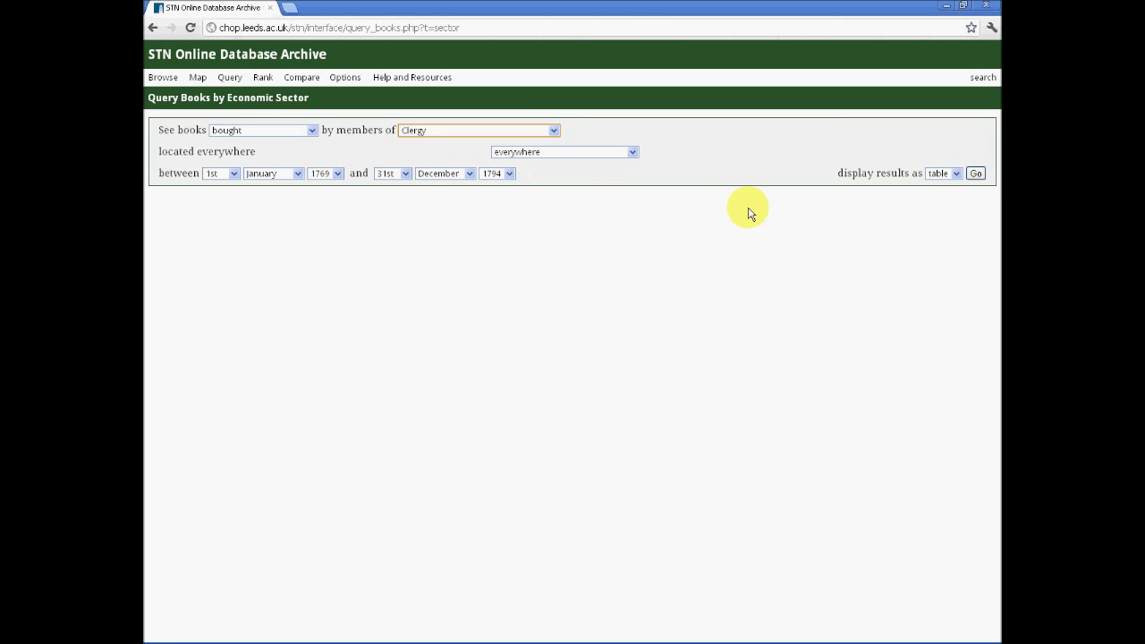
pyautogui.click(976, 175)
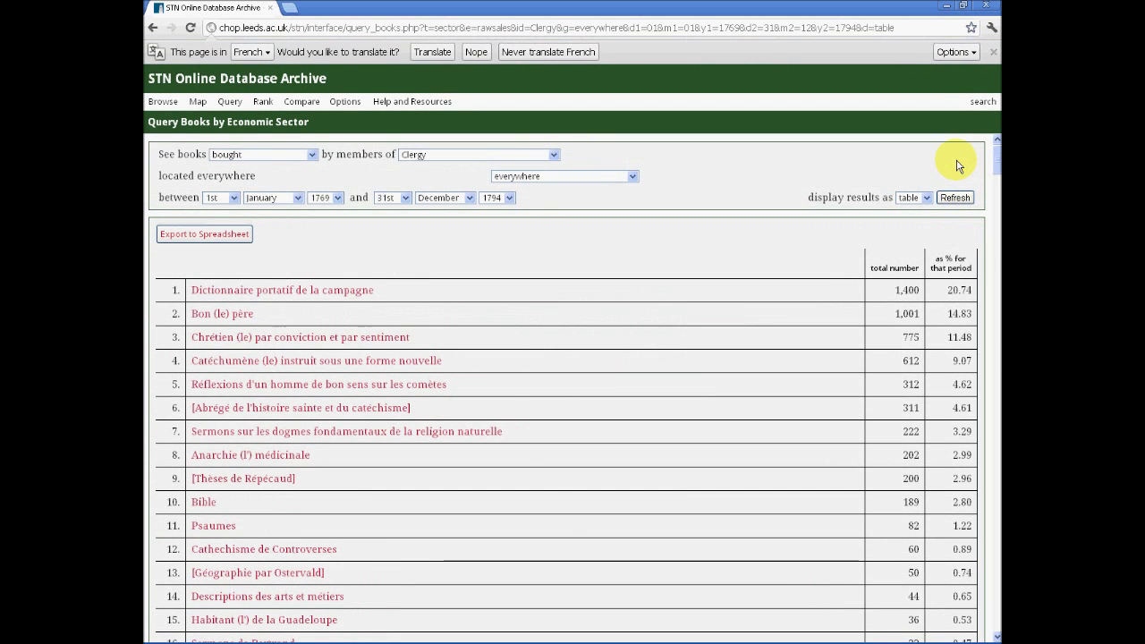
pyautogui.scroll(-2, 722, 285)
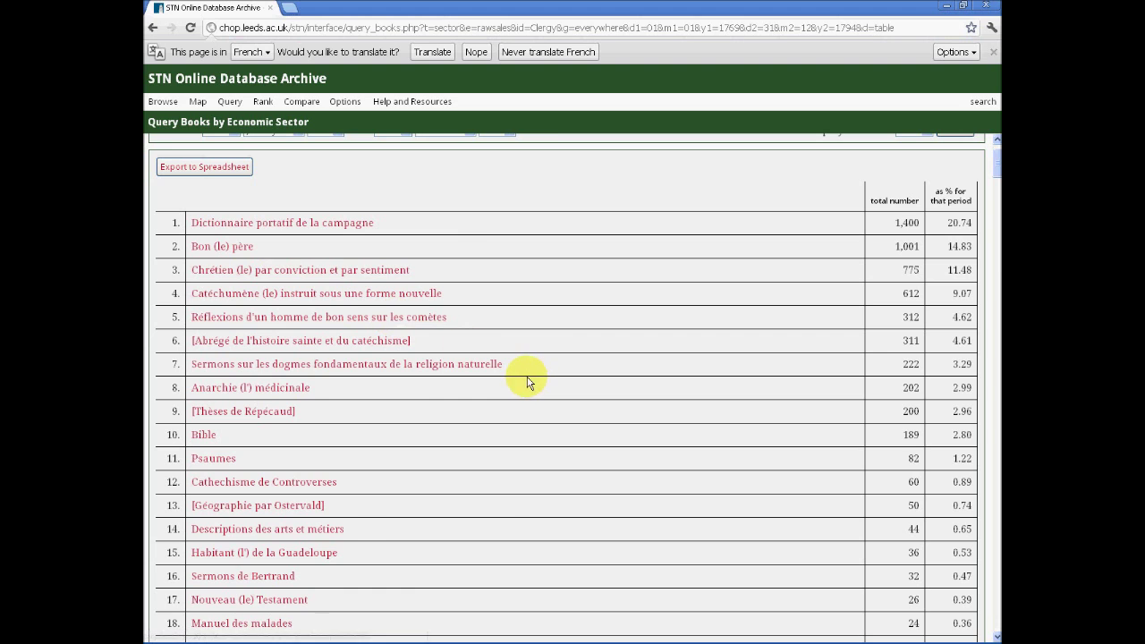
pyautogui.scroll(2, 528, 382)
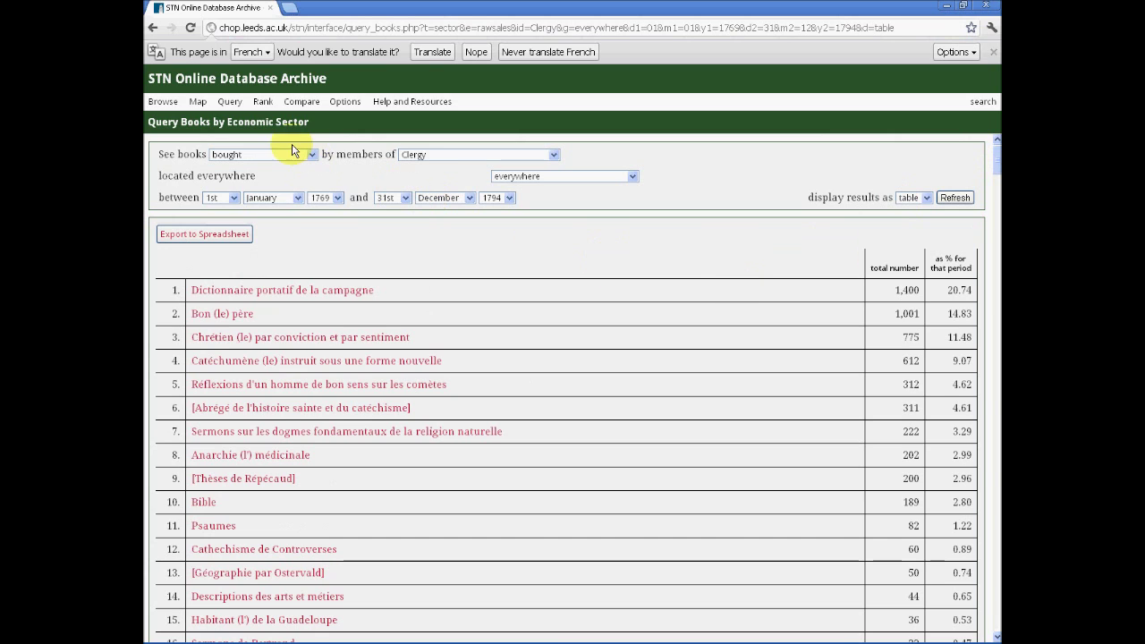
pyautogui.click(263, 102)
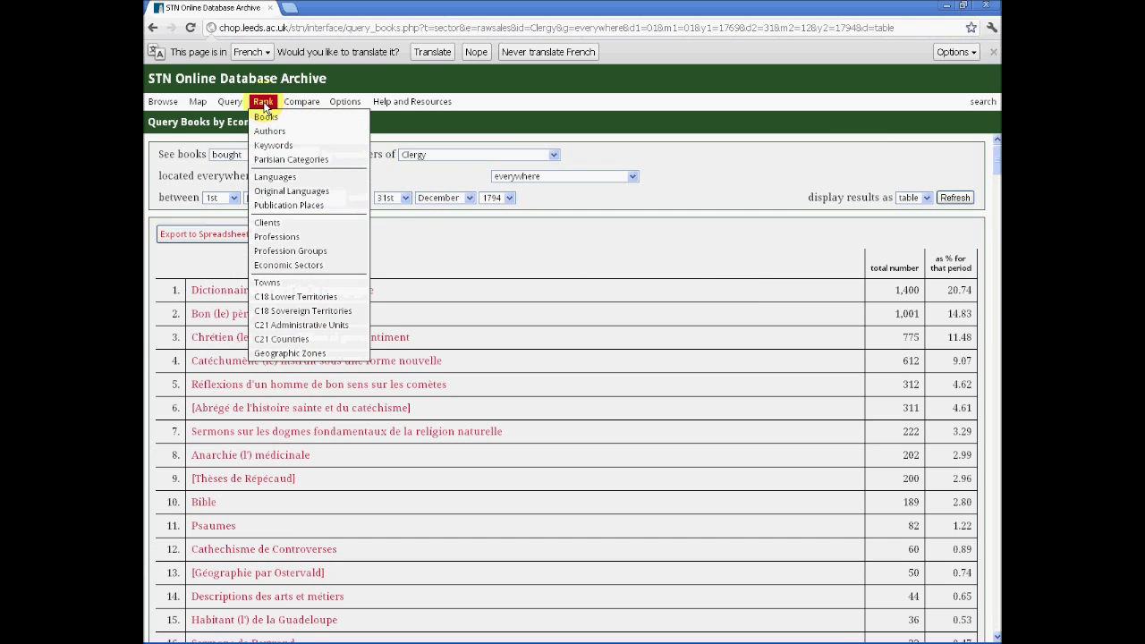
# Rank top-level Parisian categories by sales, with Belles-Lettres leading at 137,713 (33.58%)
pyautogui.click(268, 161)
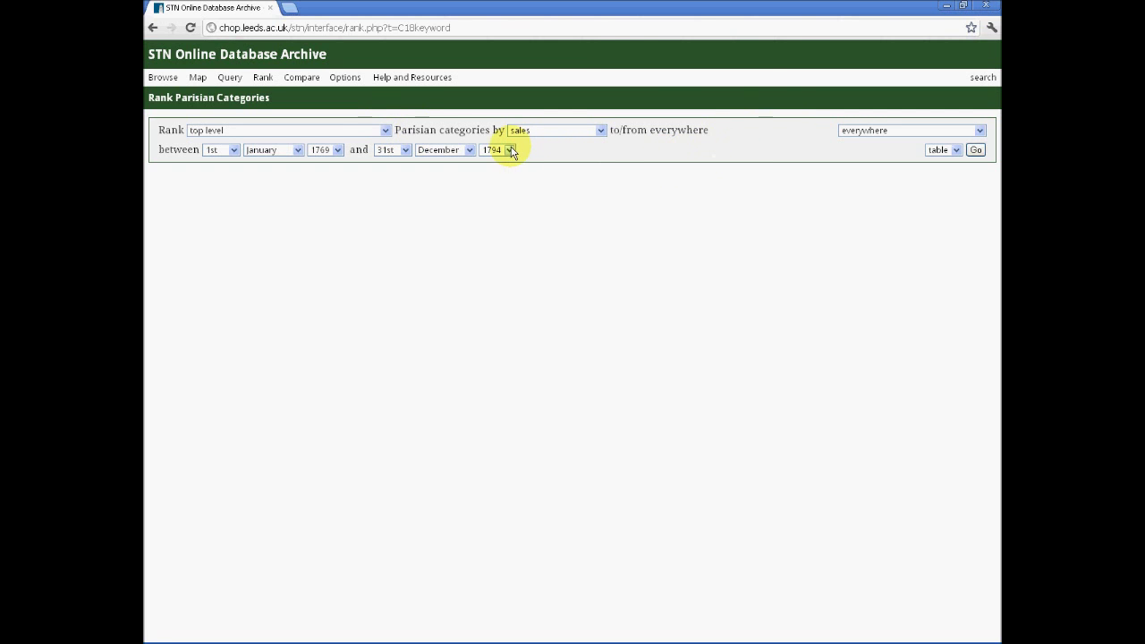
pyautogui.click(386, 134)
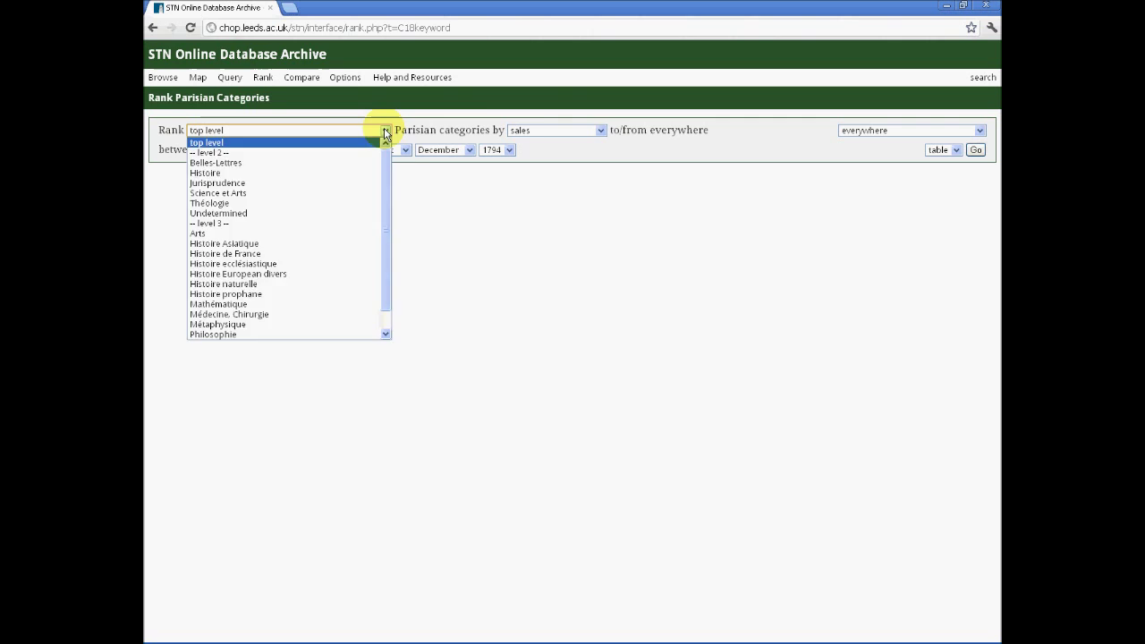
pyautogui.click(385, 133)
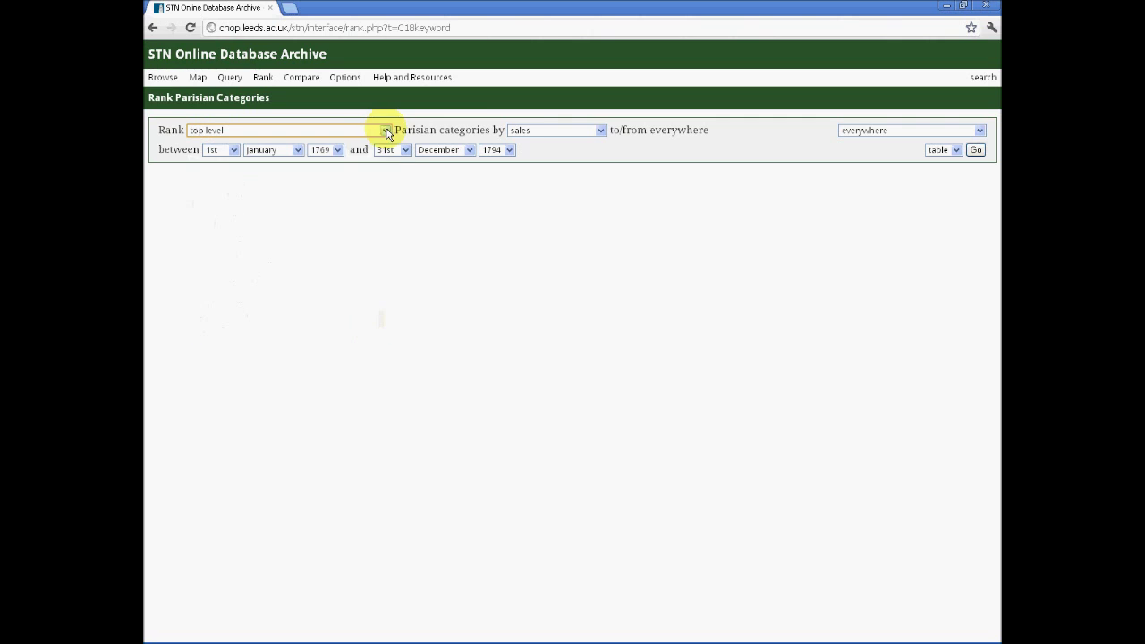
pyautogui.click(975, 150)
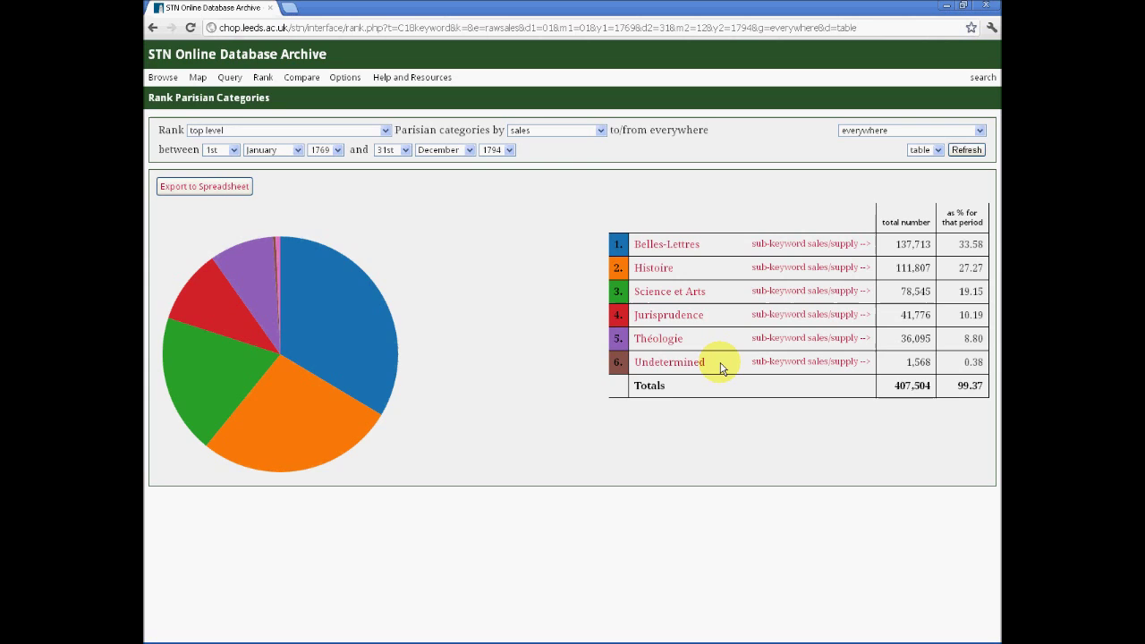
pyautogui.click(382, 353)
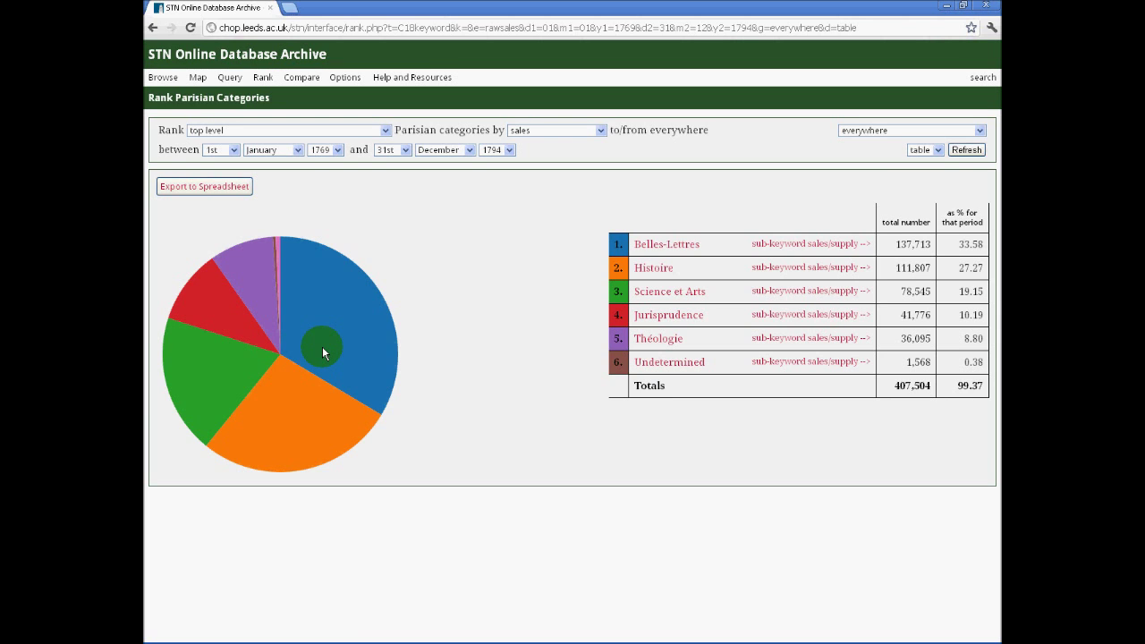
pyautogui.moveTo(263, 79)
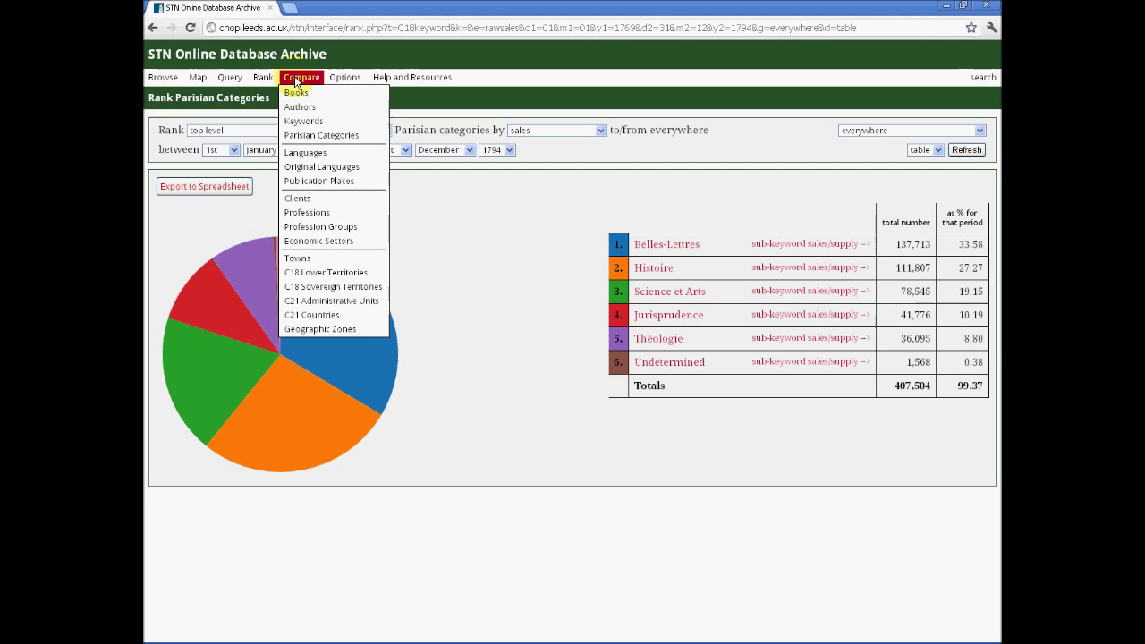
# On the Compare Keywords page, set Item 1 to Politics
pyautogui.click(305, 121)
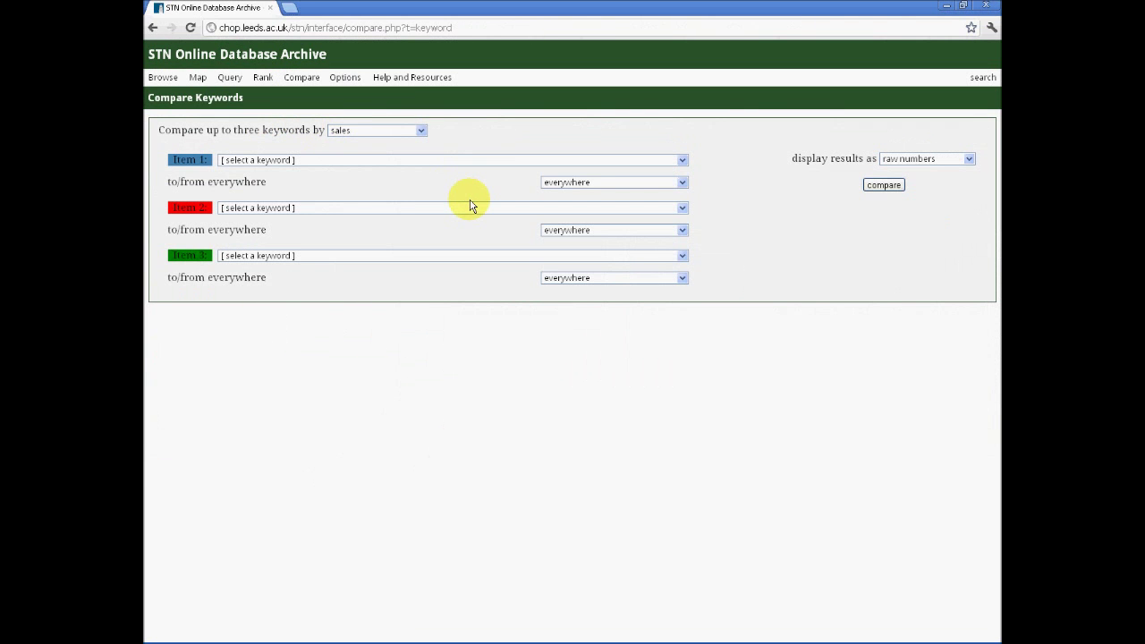
pyautogui.click(682, 160)
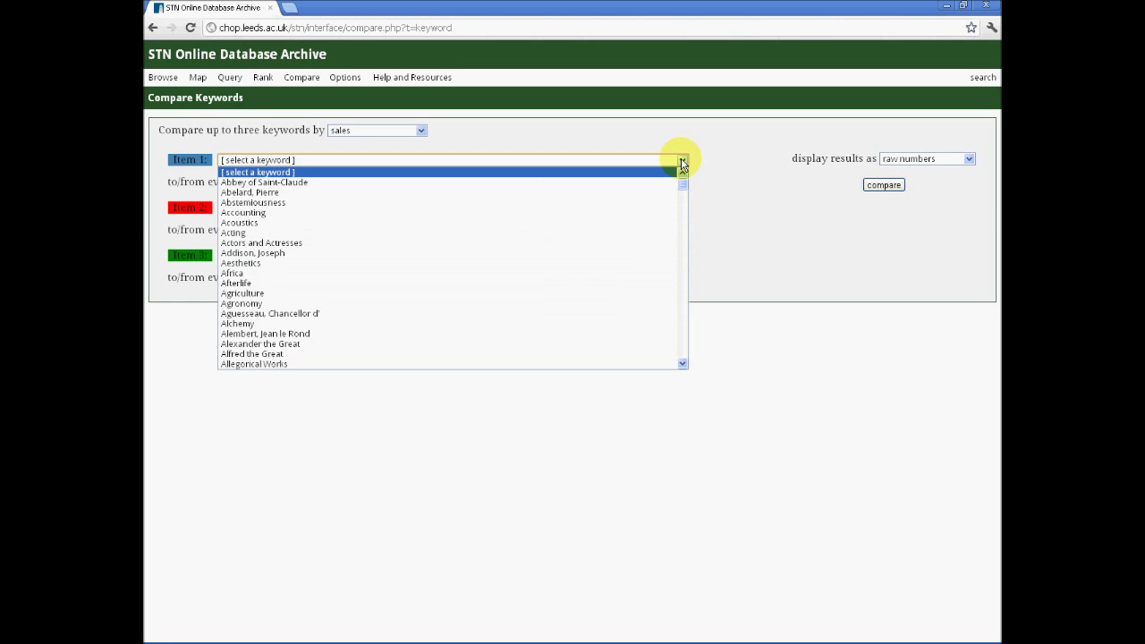
pyautogui.write('poetry')
pyautogui.press('Down')
pyautogui.press('Down')
pyautogui.press('Down')
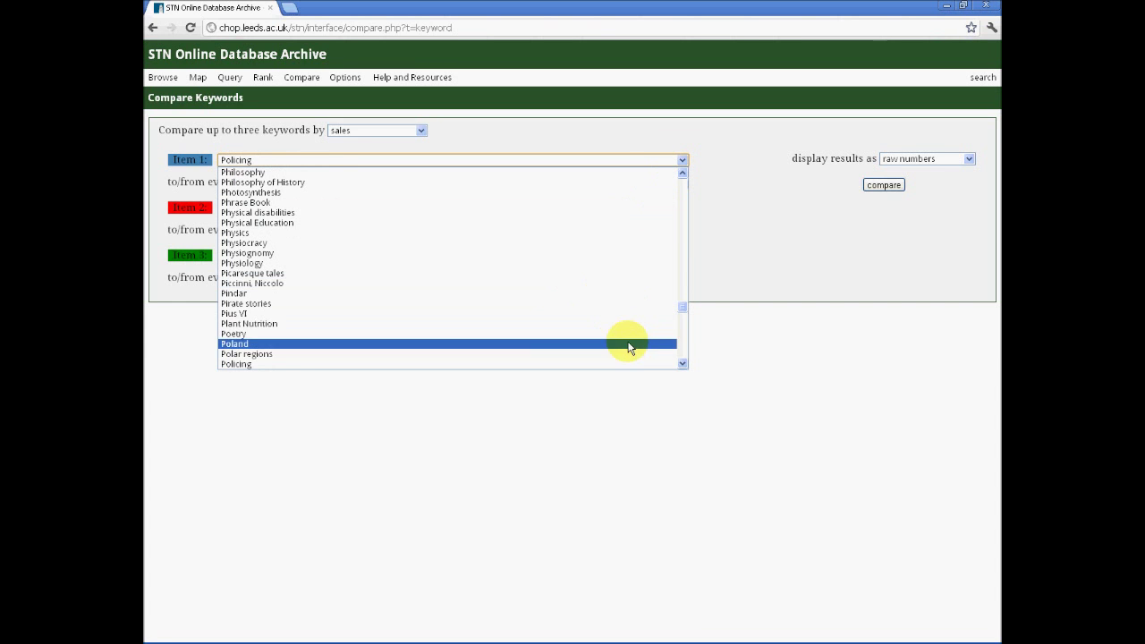
pyautogui.scroll(-4, 681, 364)
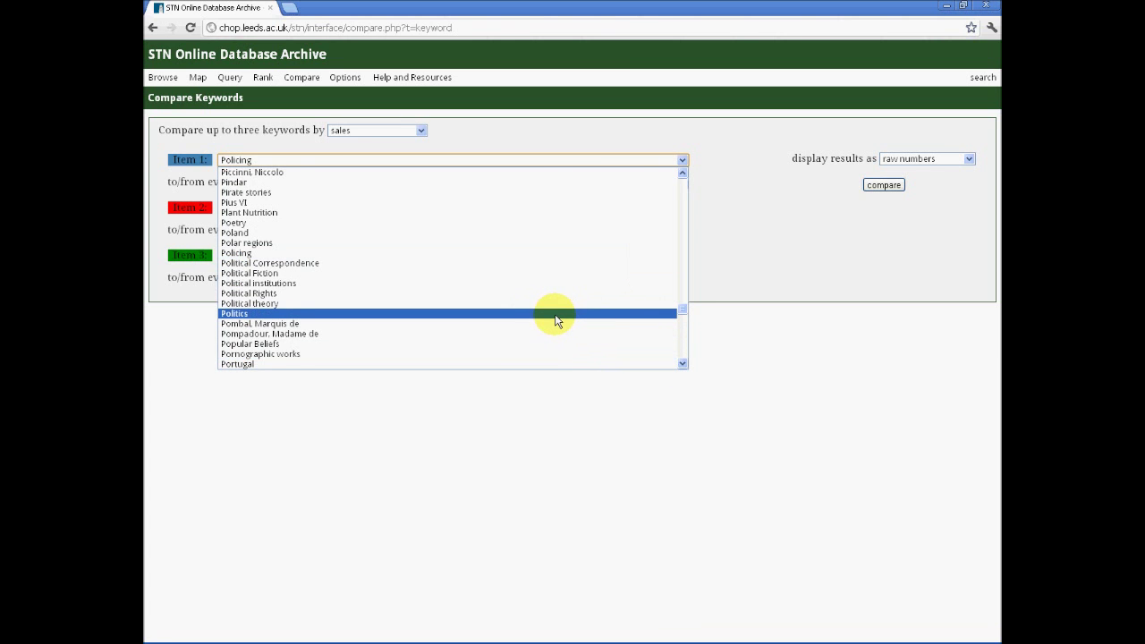
pyautogui.click(555, 314)
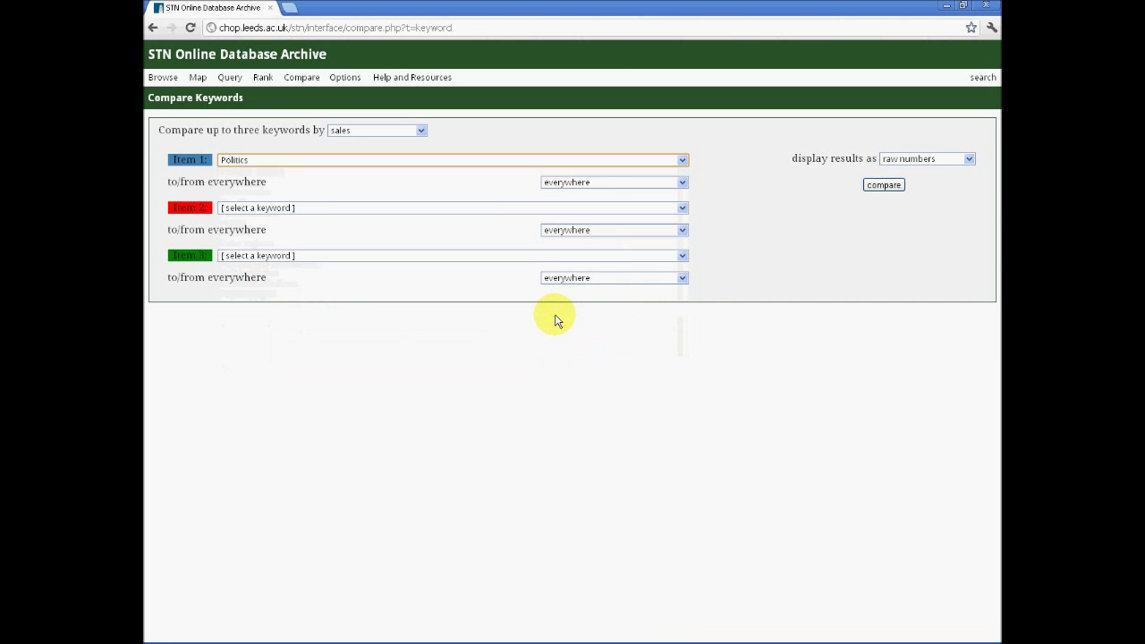
# Set Items 2 and 3 to History and Lives and letters
pyautogui.click(681, 209)
pyautogui.write('history')
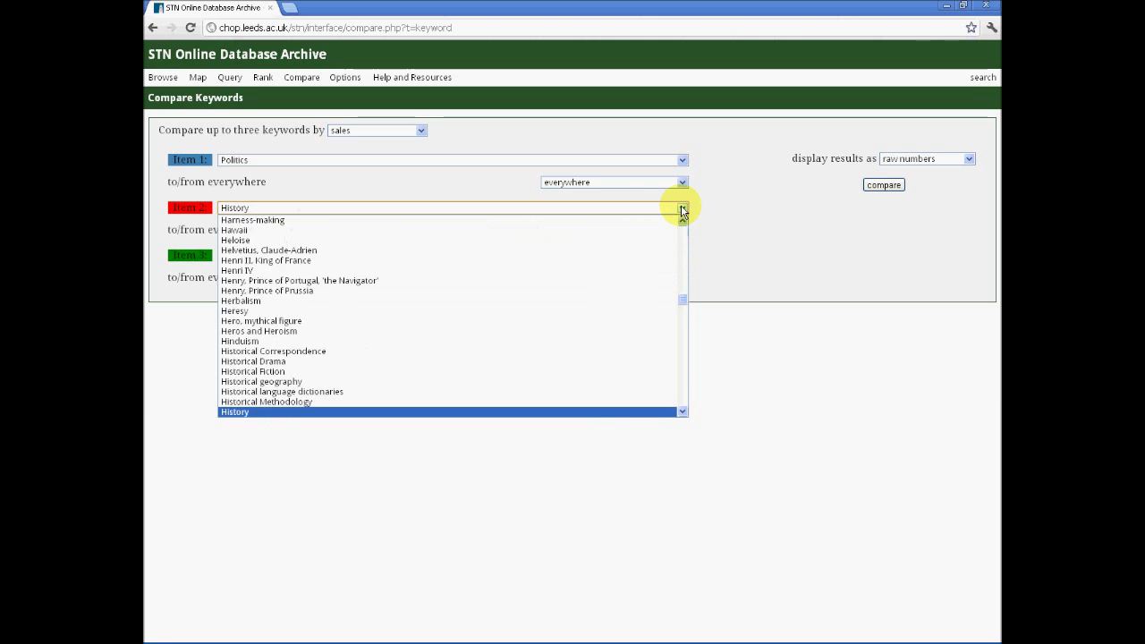
pyautogui.click(558, 412)
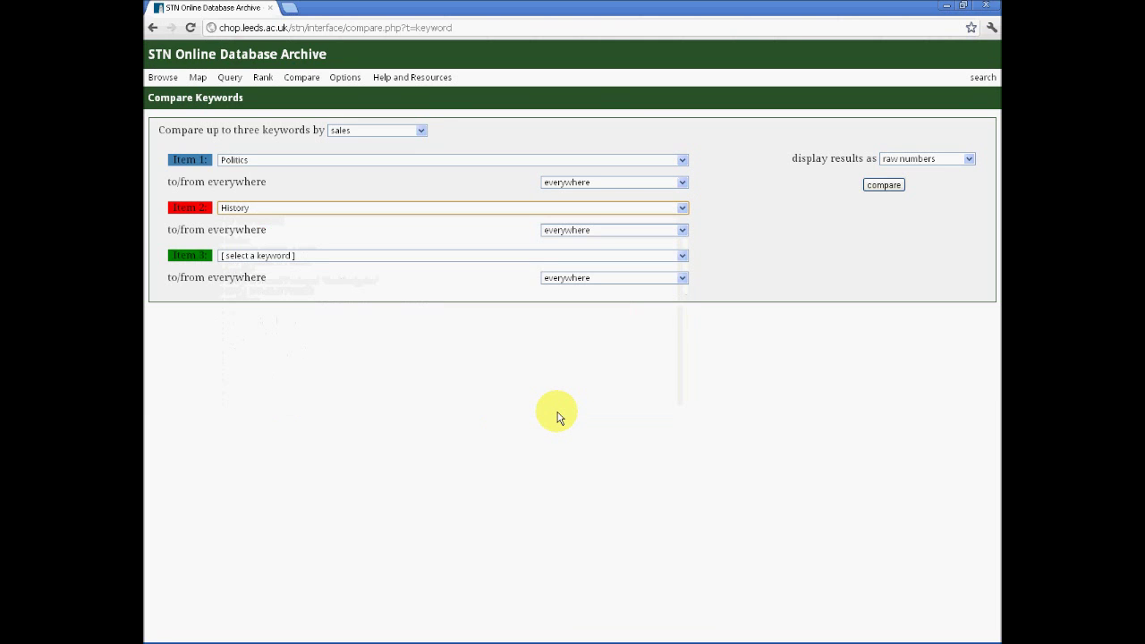
pyautogui.click(682, 256)
pyautogui.write('lives')
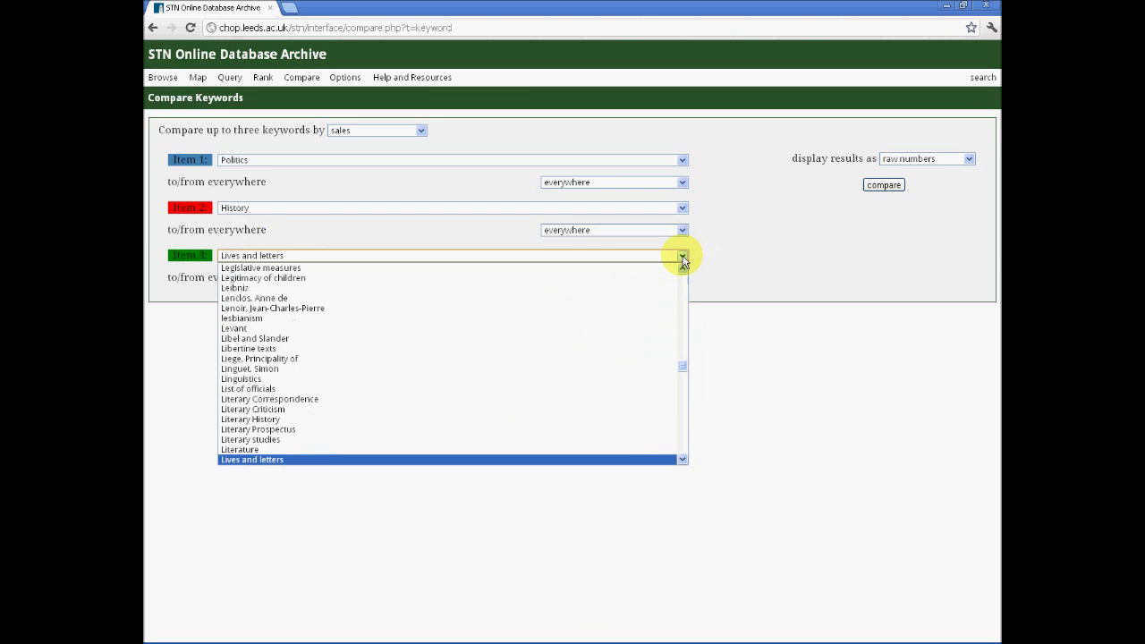
pyautogui.click(499, 460)
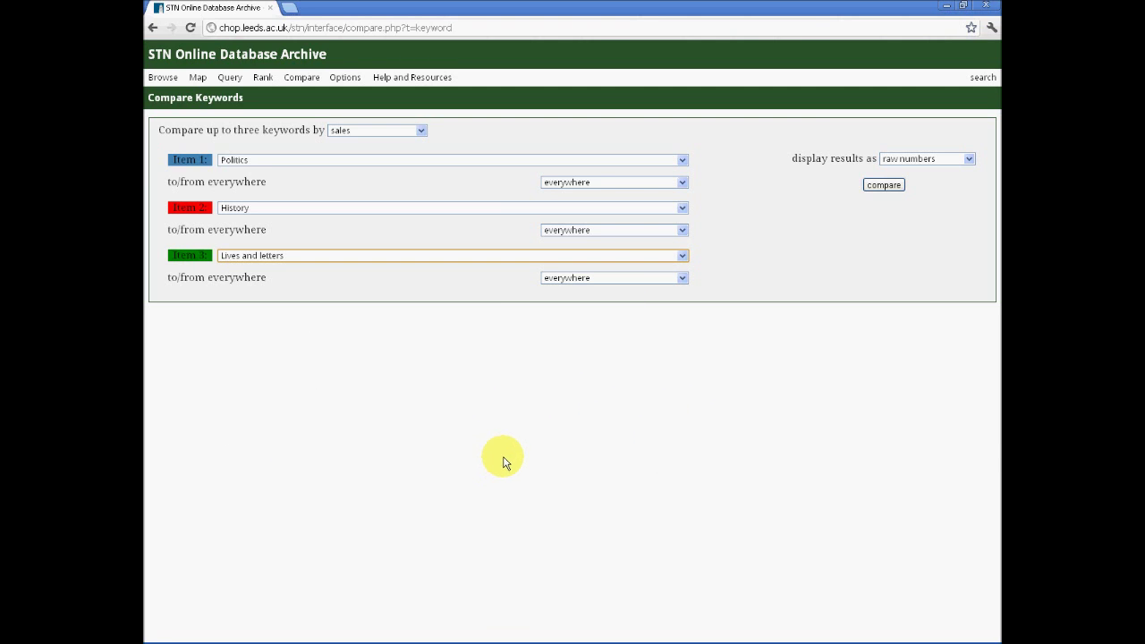
# Draw the keyword sales line graph, showing Politics peaking sharply in 1781
pyautogui.click(882, 185)
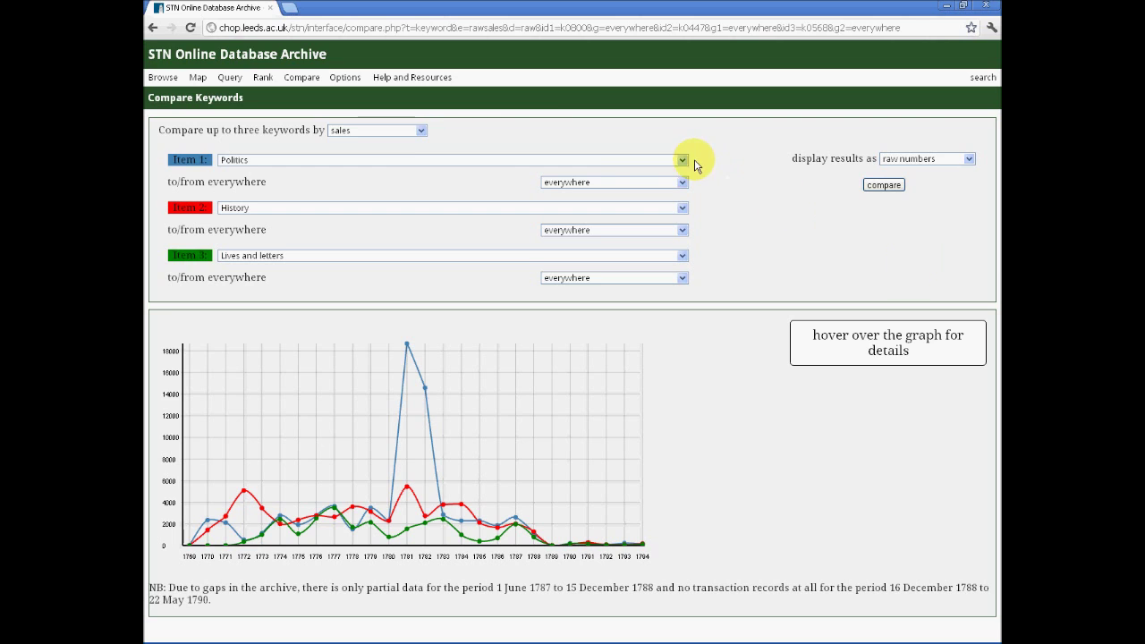
pyautogui.click(429, 78)
pyautogui.moveTo(345, 78)
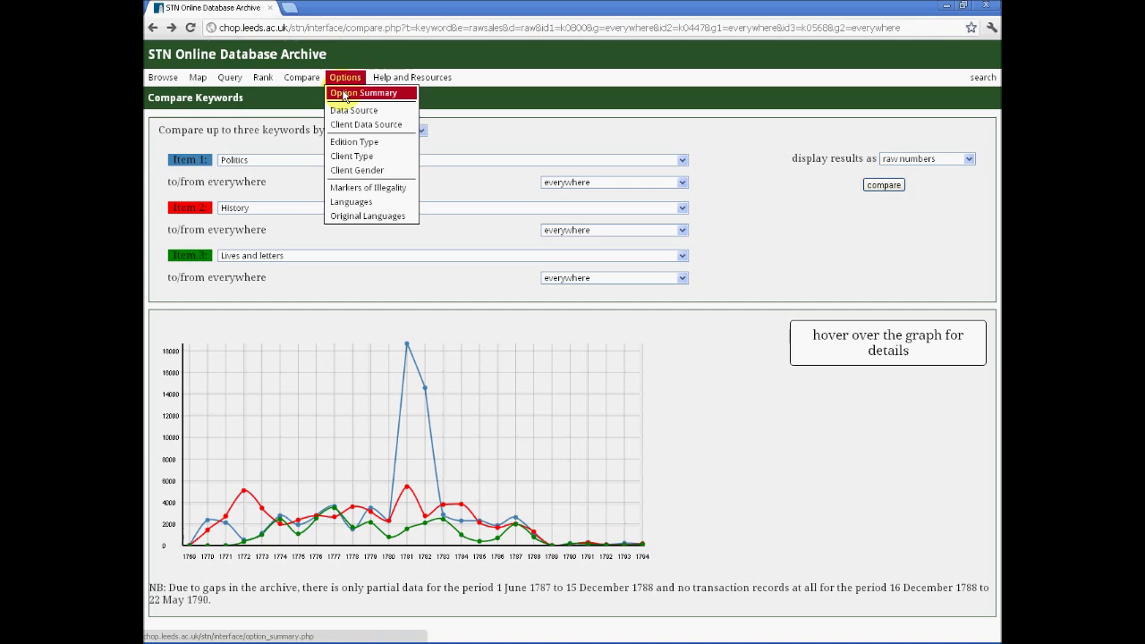
# Show the Option Summary explaining filters such as Data Source, Client Gender and Markers of Illegality
pyautogui.click(344, 94)
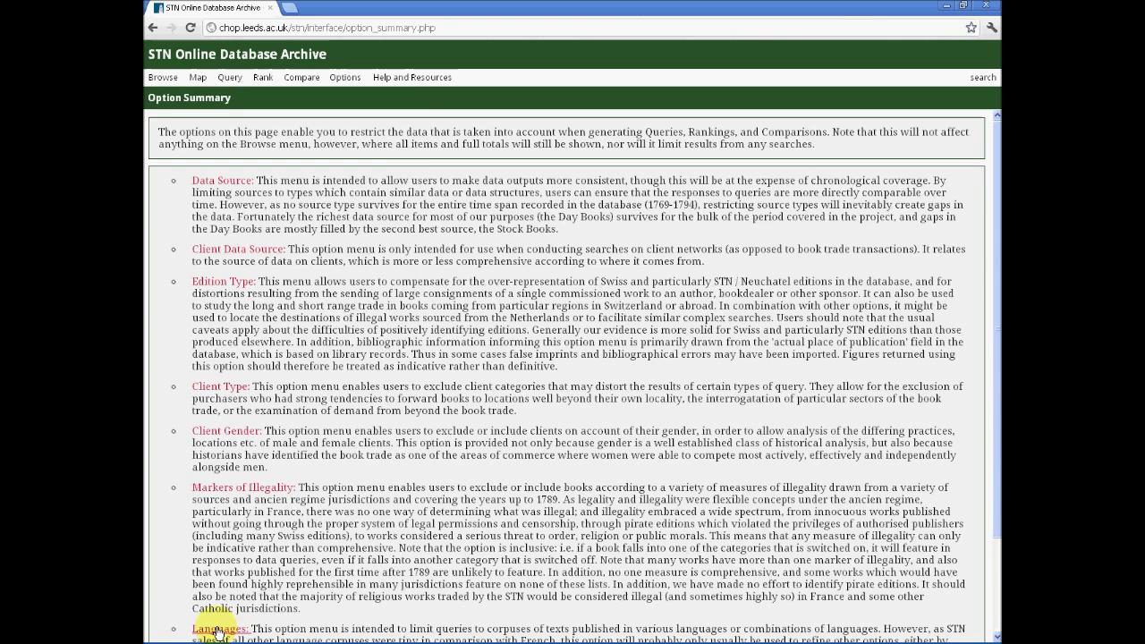
pyautogui.moveTo(404, 84)
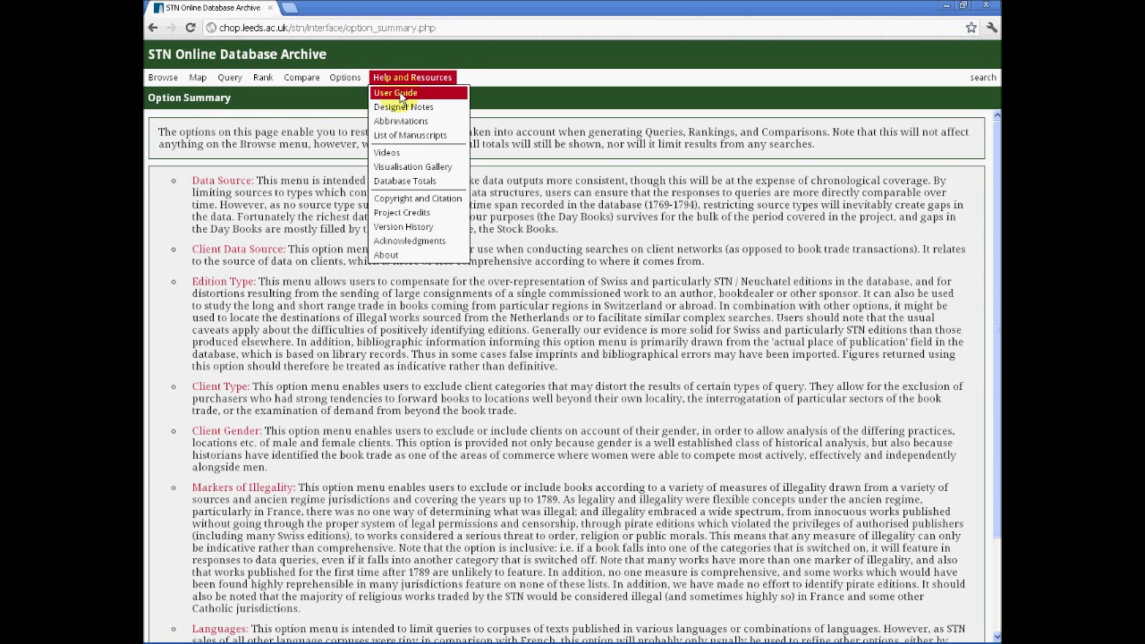
# Show the User Guide Introduction covering over 70,000 events from 1769–1794
pyautogui.click(399, 94)
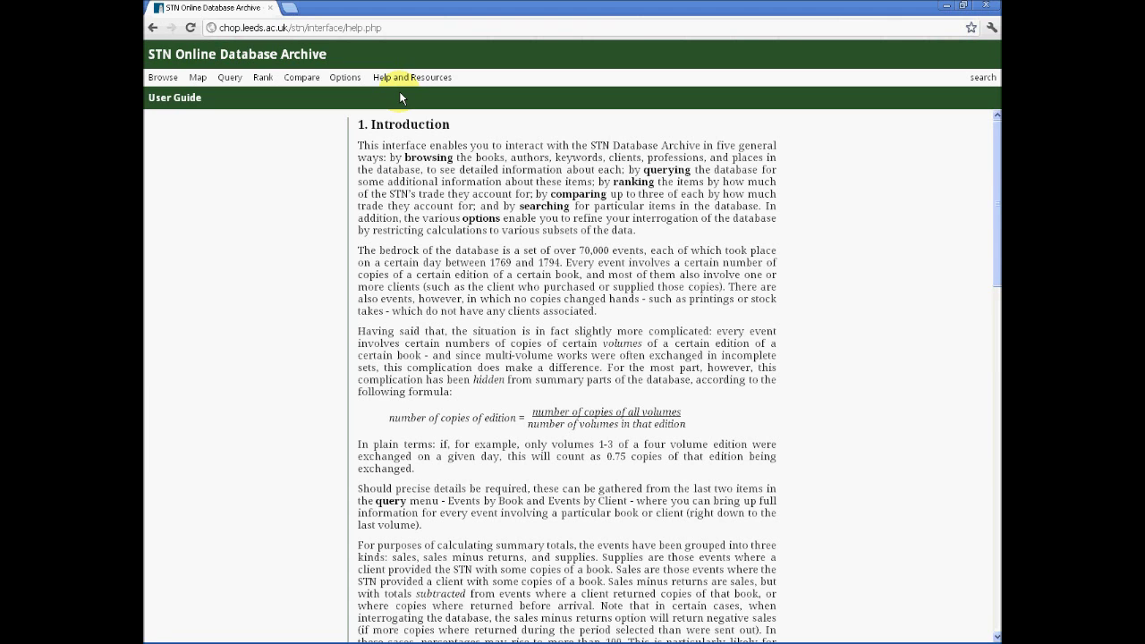
pyautogui.moveTo(399, 80)
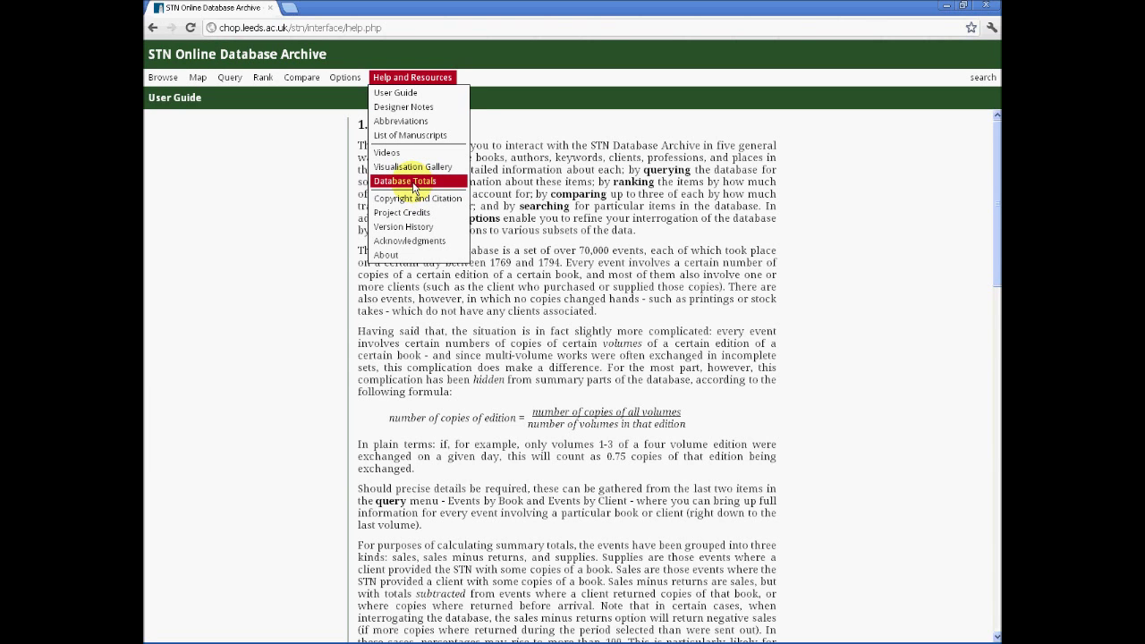
# View Database Totals: 3,601 books, 70,584 events, 859,206 copies and the yearly sales chart
pyautogui.click(413, 186)
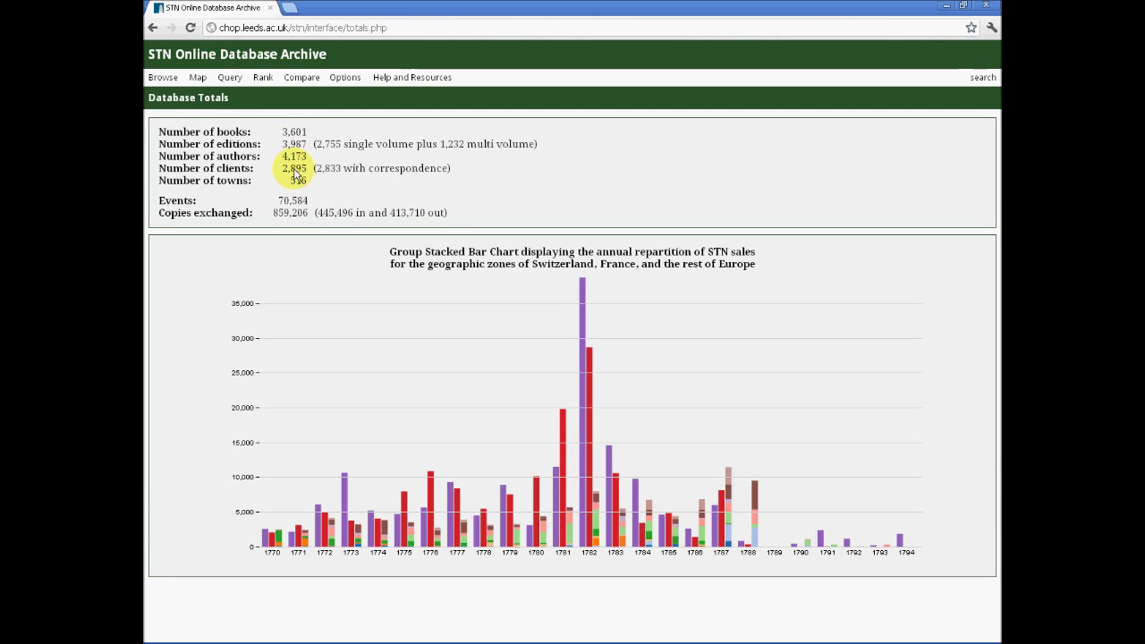
pyautogui.click(424, 79)
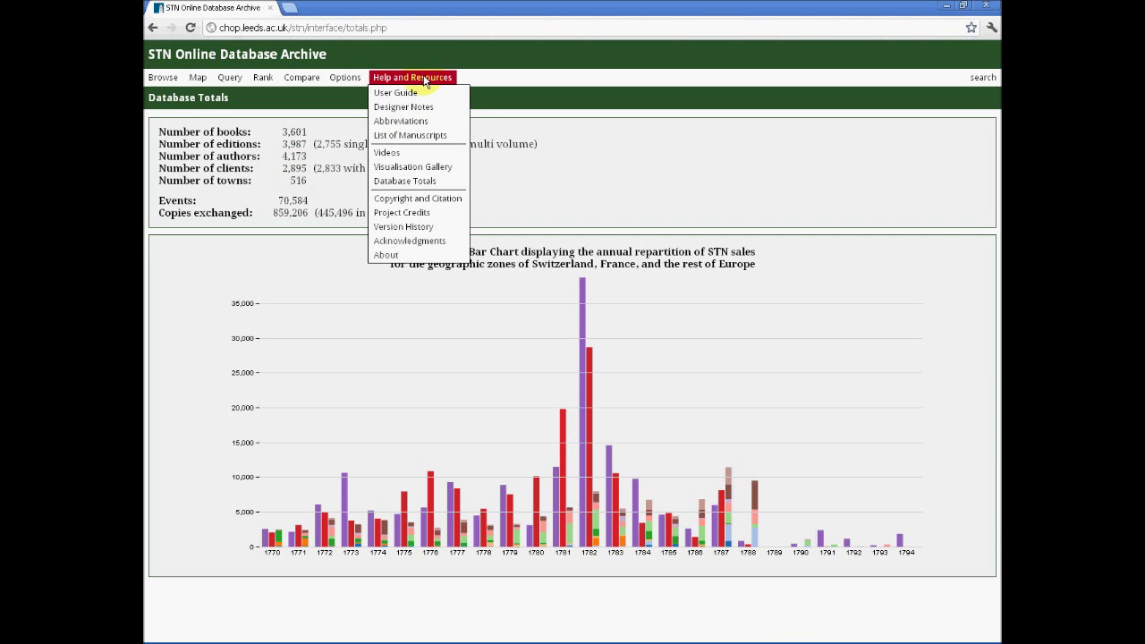
# Open the Visualisation Gallery, view the Calendar View of STN orders, then return to the interface
pyautogui.click(426, 167)
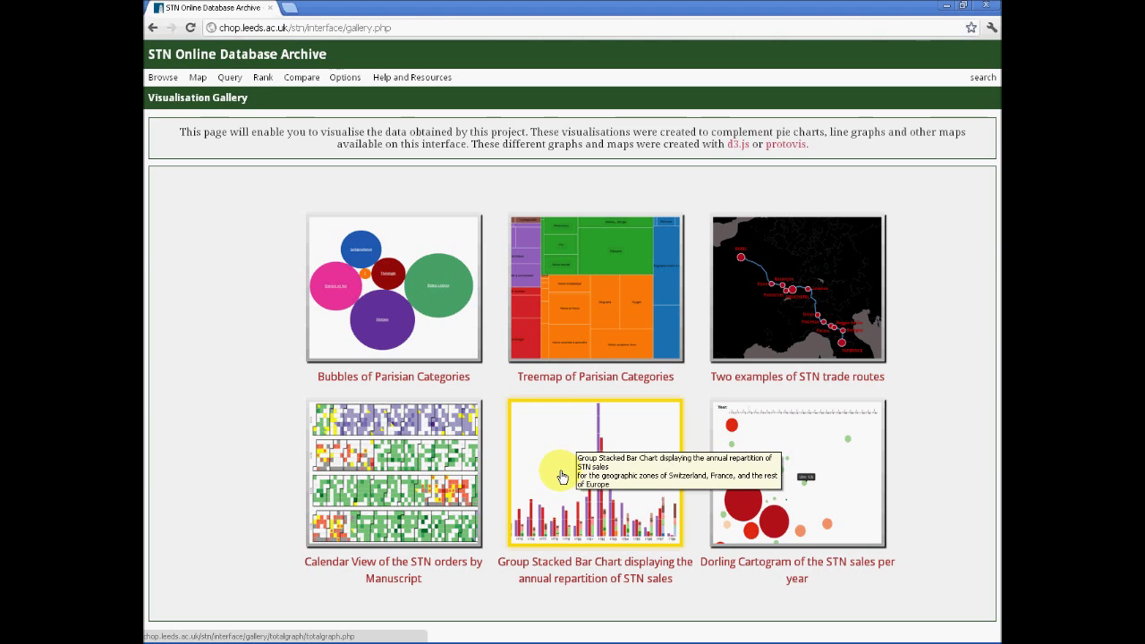
pyautogui.click(385, 491)
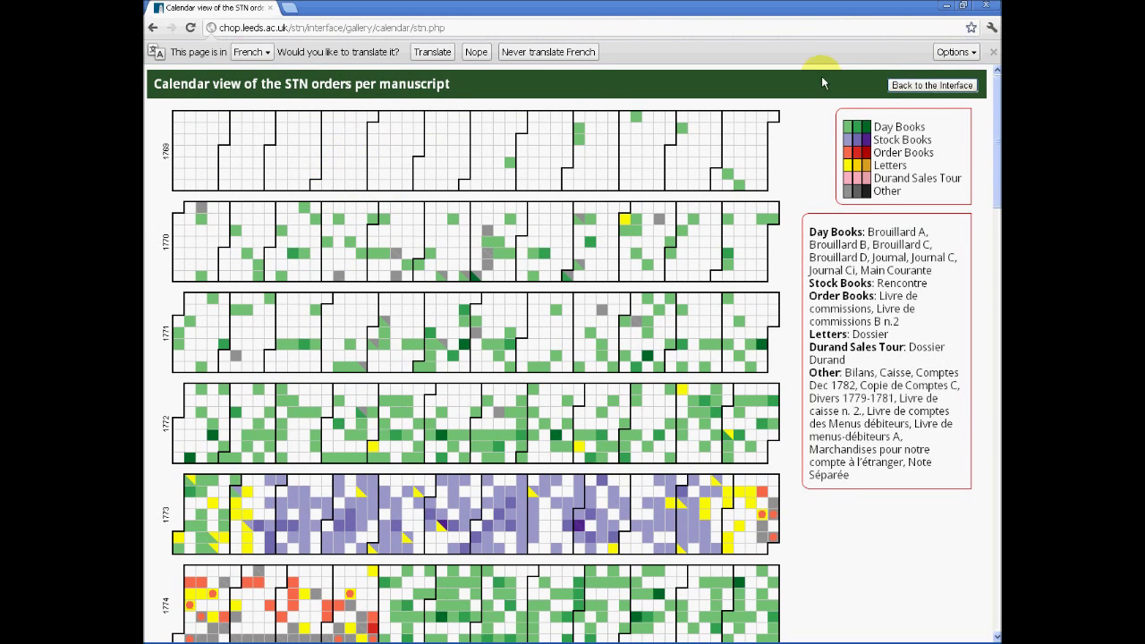
pyautogui.click(929, 87)
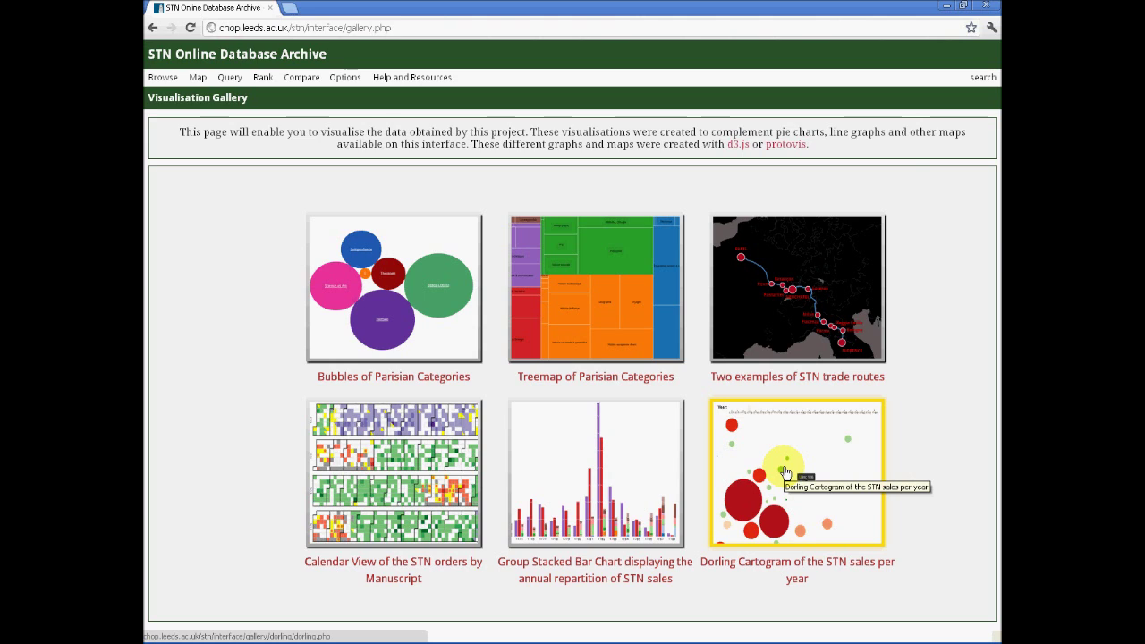
# Search books for 'amours', which returns 19 matching titles
pyautogui.click(981, 79)
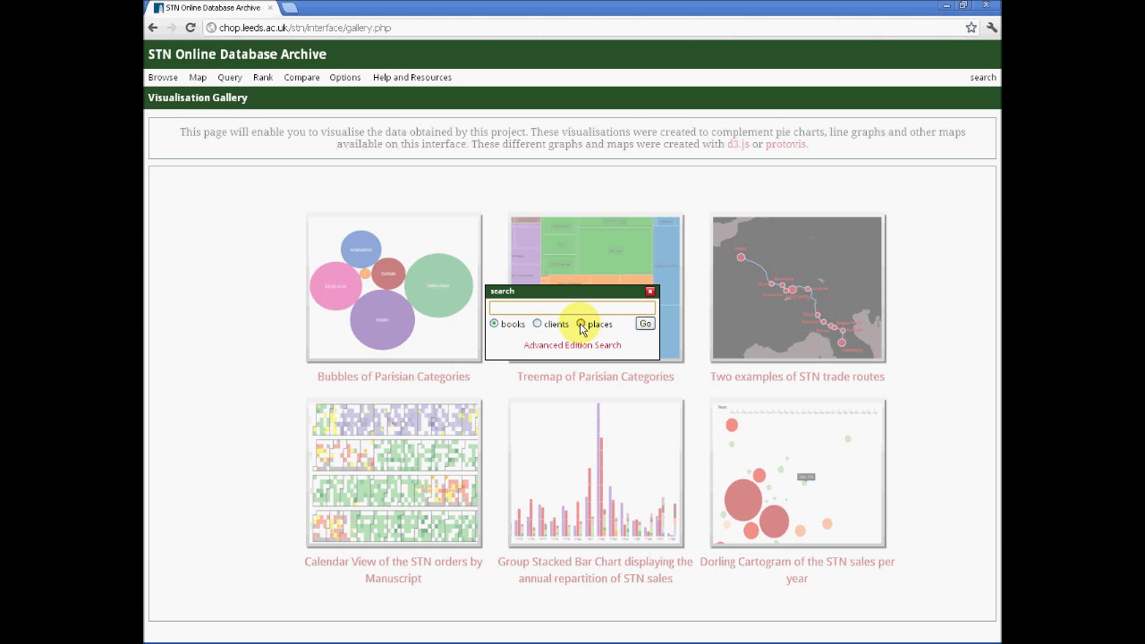
pyautogui.click(546, 308)
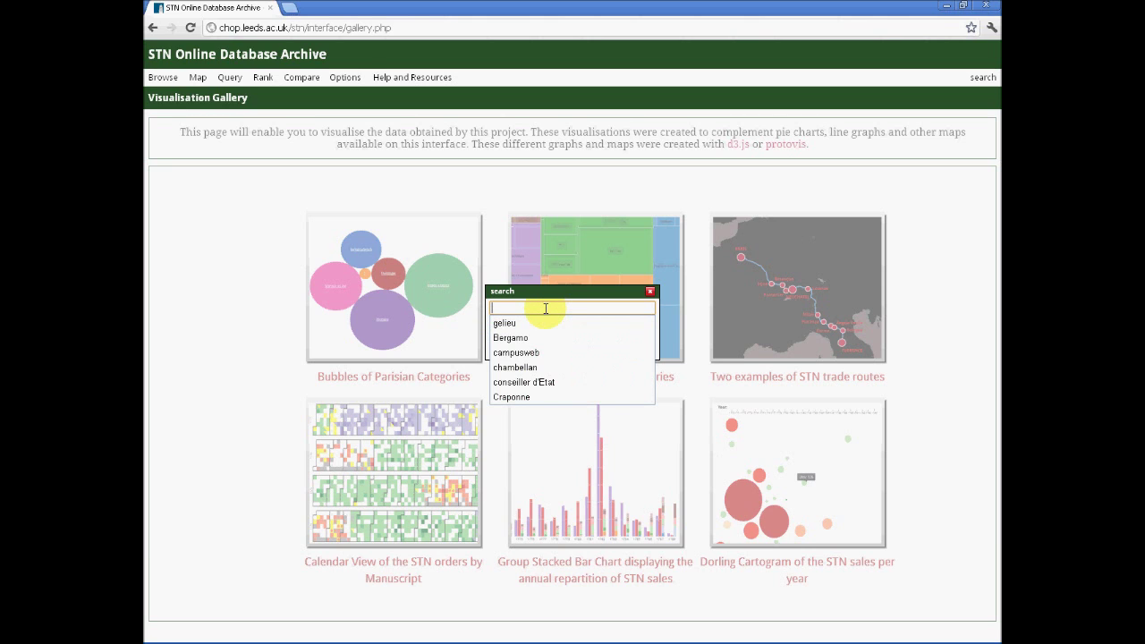
pyautogui.write('amou')
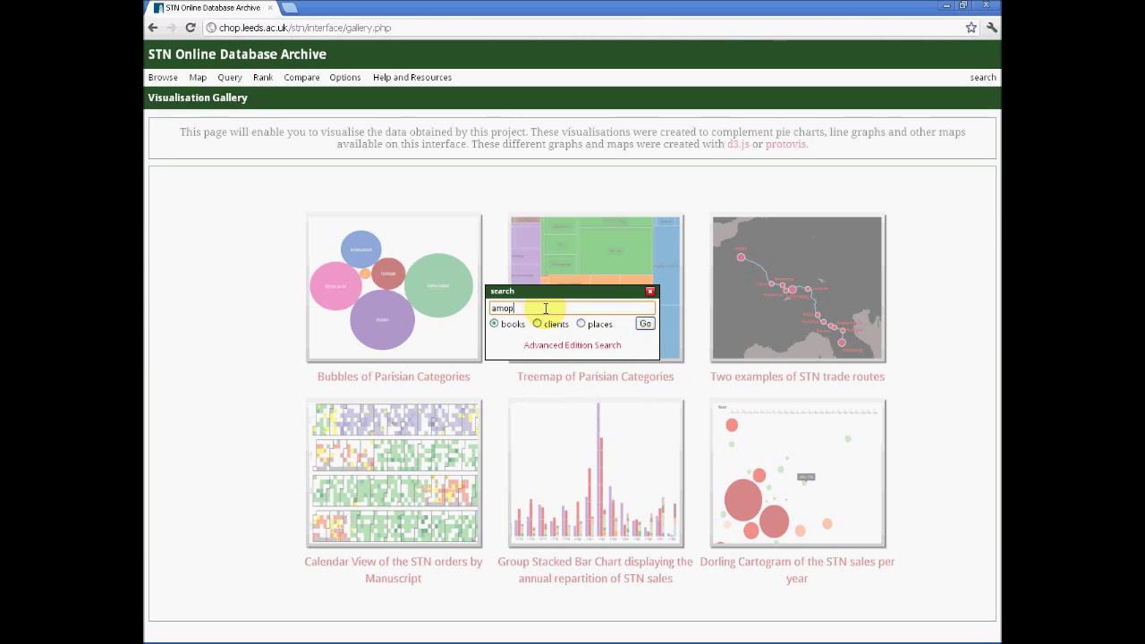
pyautogui.write('rs')
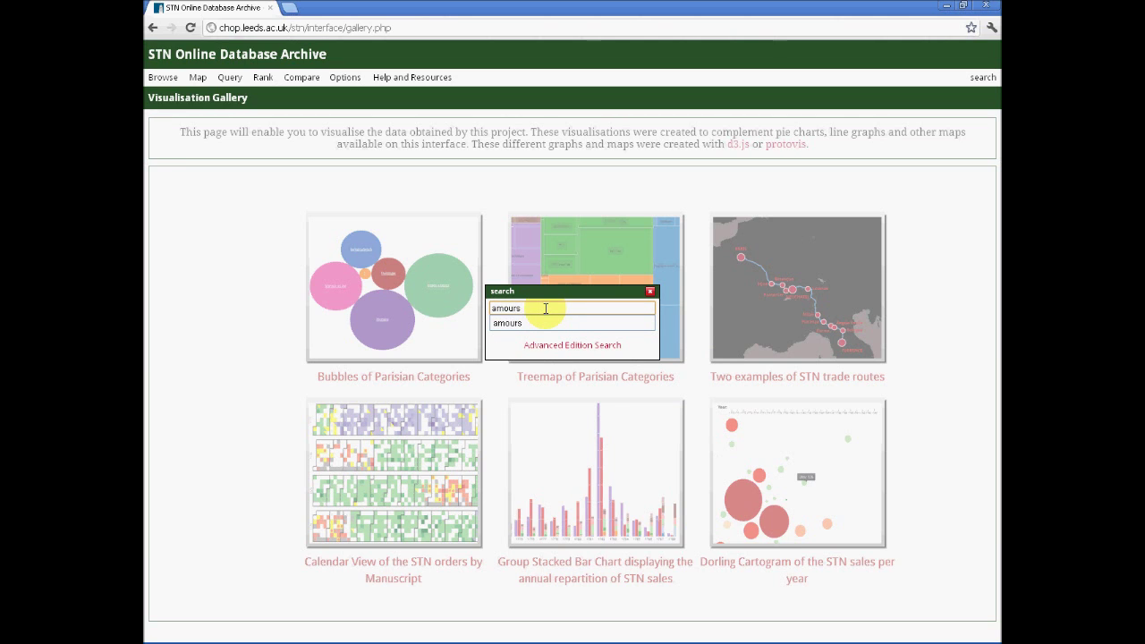
pyautogui.press('Return')
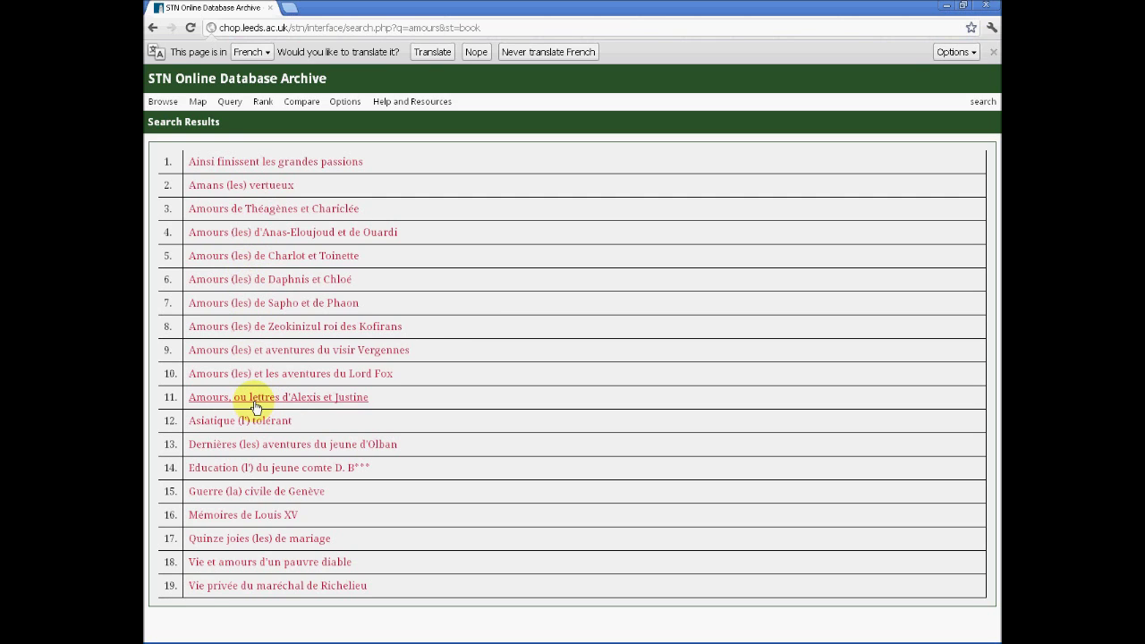
# View the record for Guerre (la) civile de Genève, then bring up the Advanced Edition Search form
pyautogui.click(262, 491)
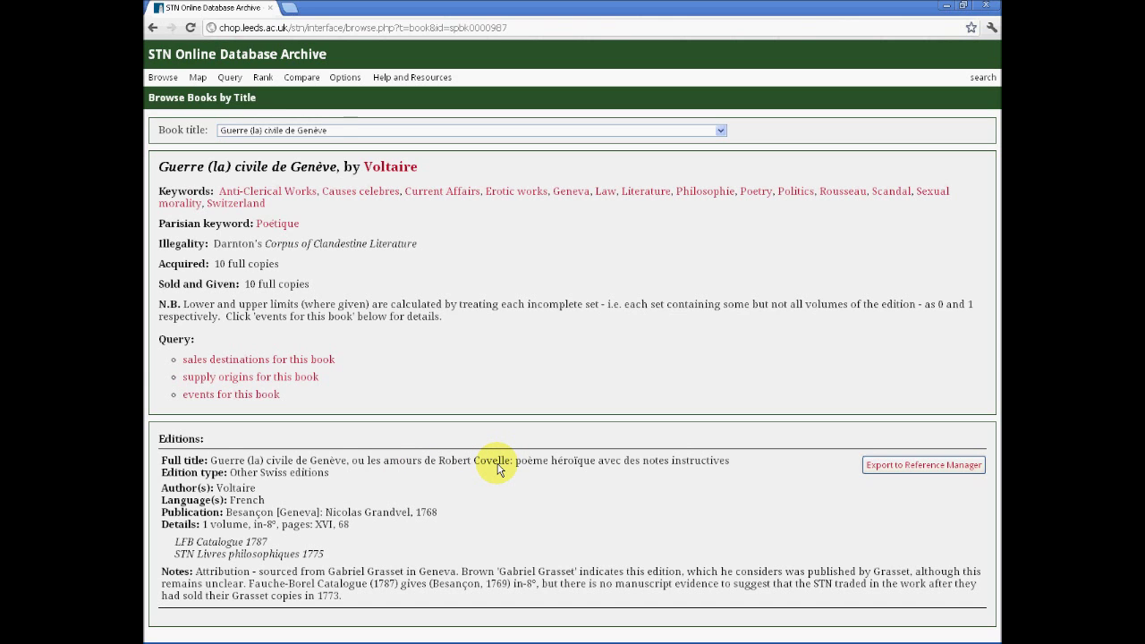
pyautogui.click(979, 78)
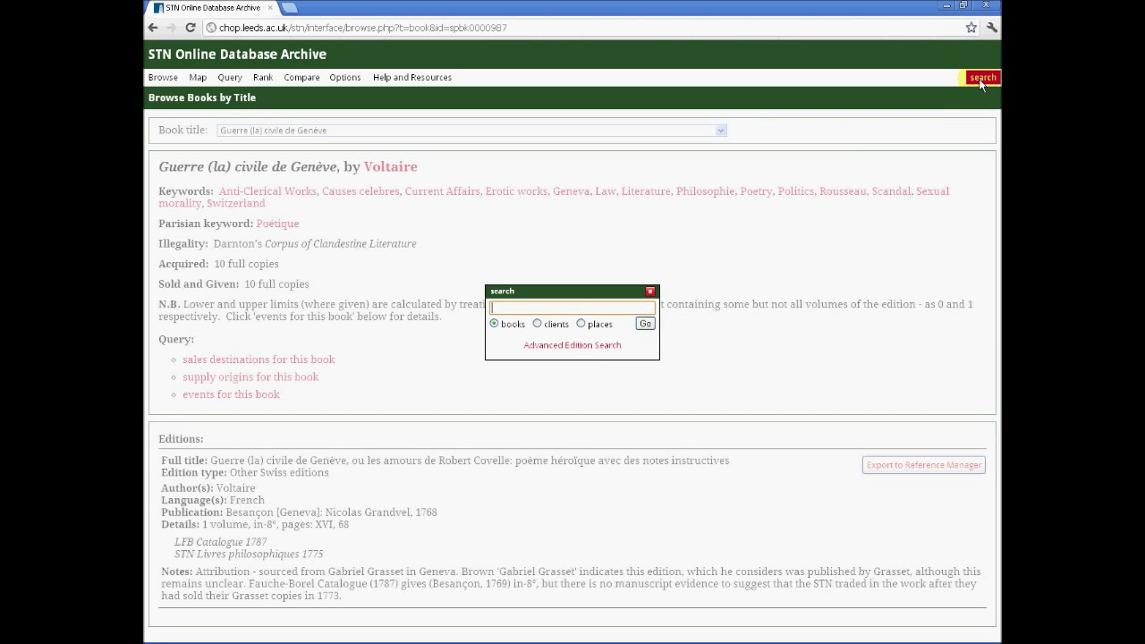
pyautogui.click(570, 347)
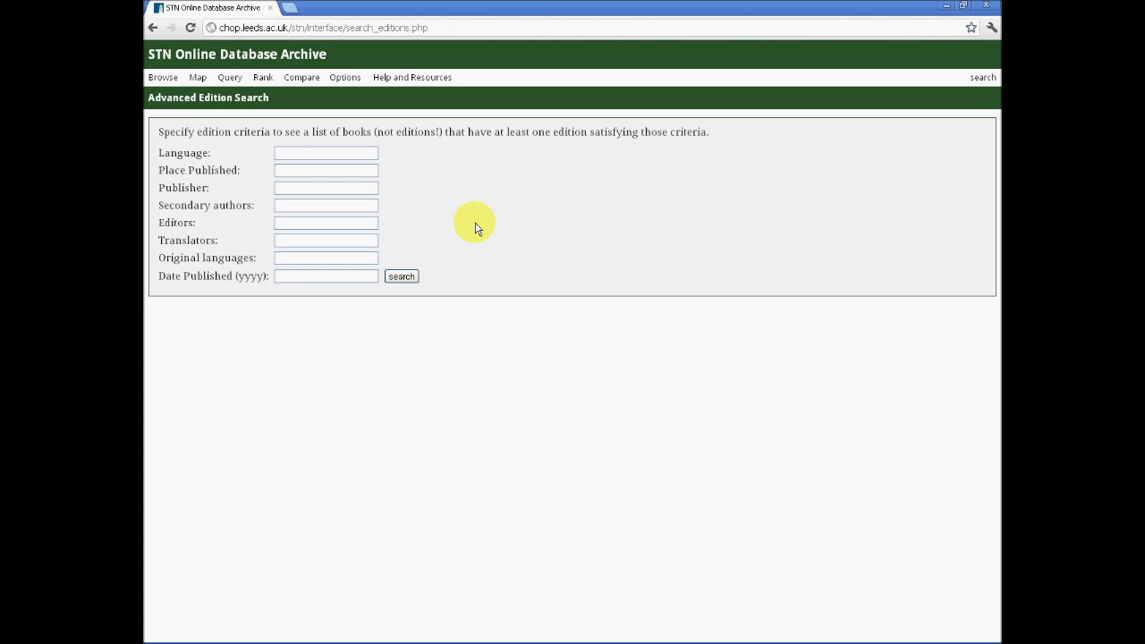
# Search editions with 'Voltaire' in the Editors field, listing three books
pyautogui.click(357, 222)
pyautogui.write('Voltaire')
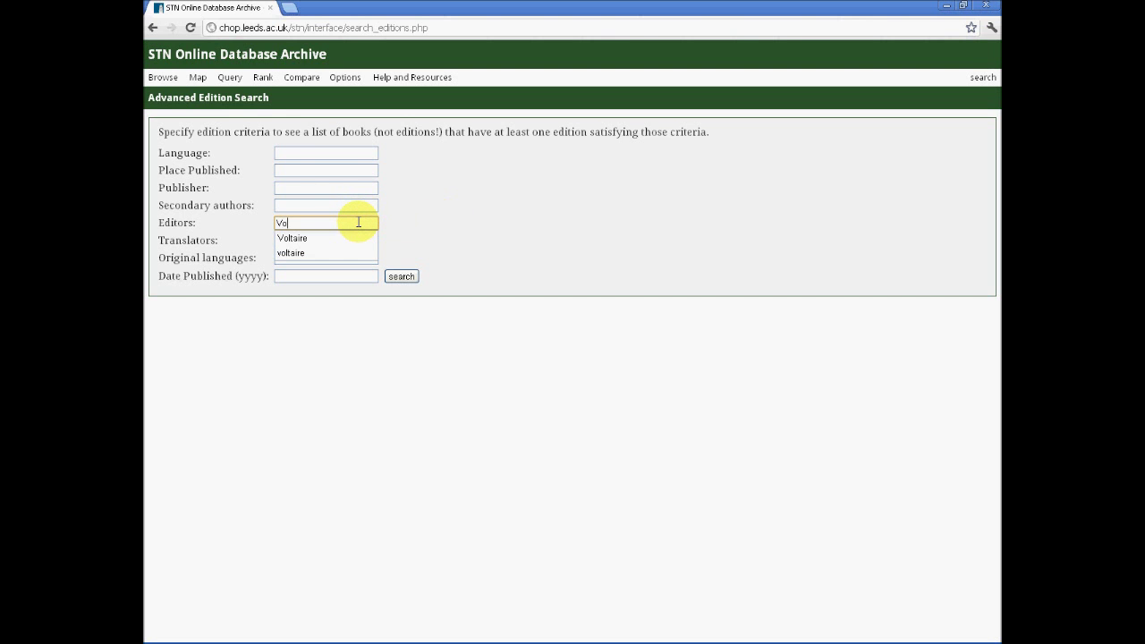
pyautogui.click(402, 277)
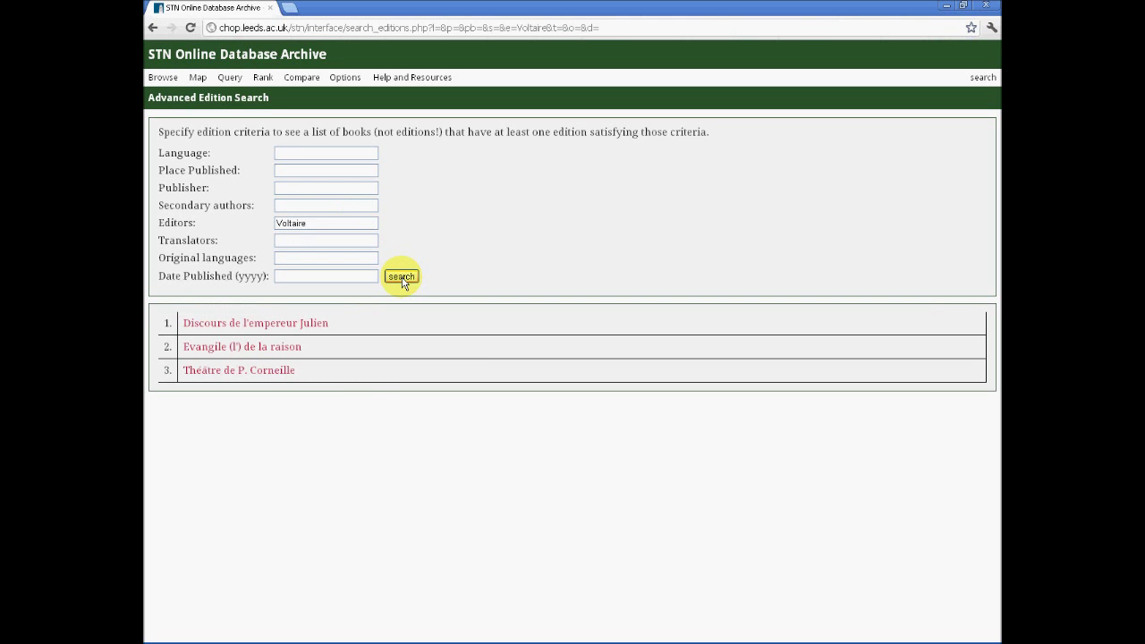